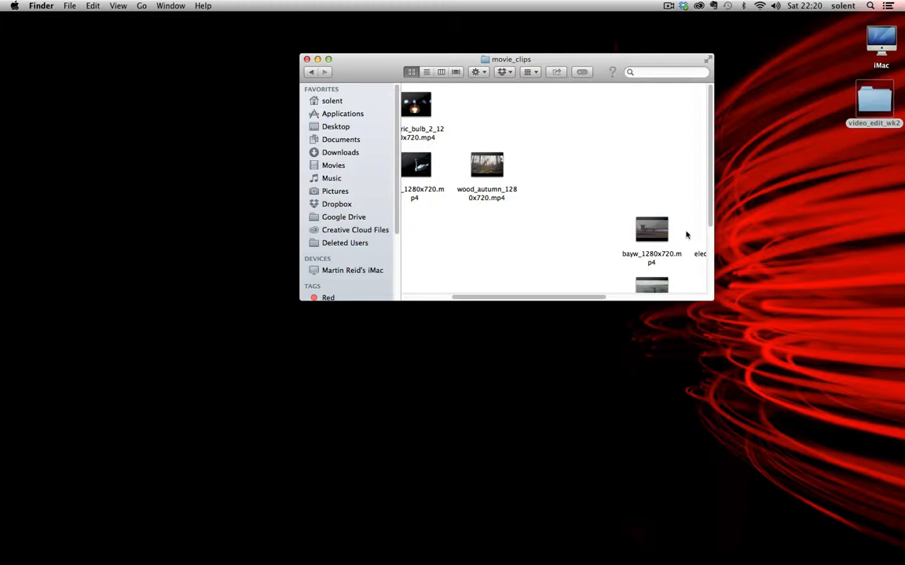
Look through the movie_clips and music_files folders inside the video_edit_wk2 folder, closing each window after viewing it
{"action": "left_click_drag", "start_coordinate": [712, 300], "coordinate": [854, 392]}
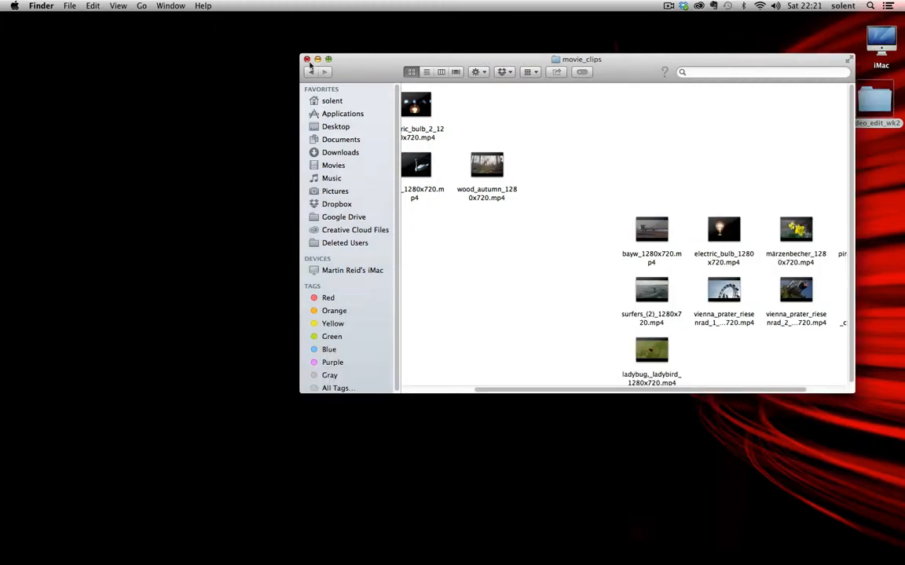
{"action": "left_click", "coordinate": [306, 59]}
{"action": "double_click", "coordinate": [873, 101]}
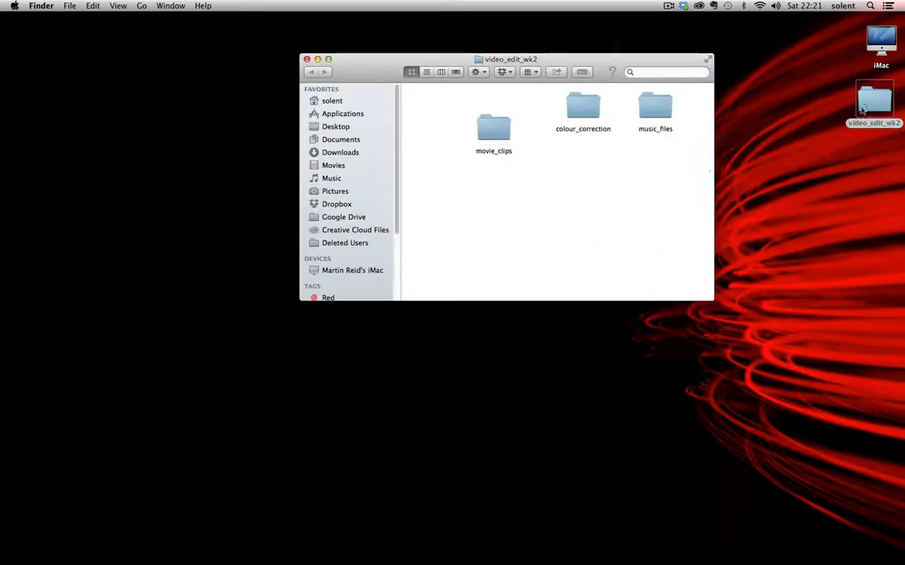
{"action": "double_click", "coordinate": [662, 108]}
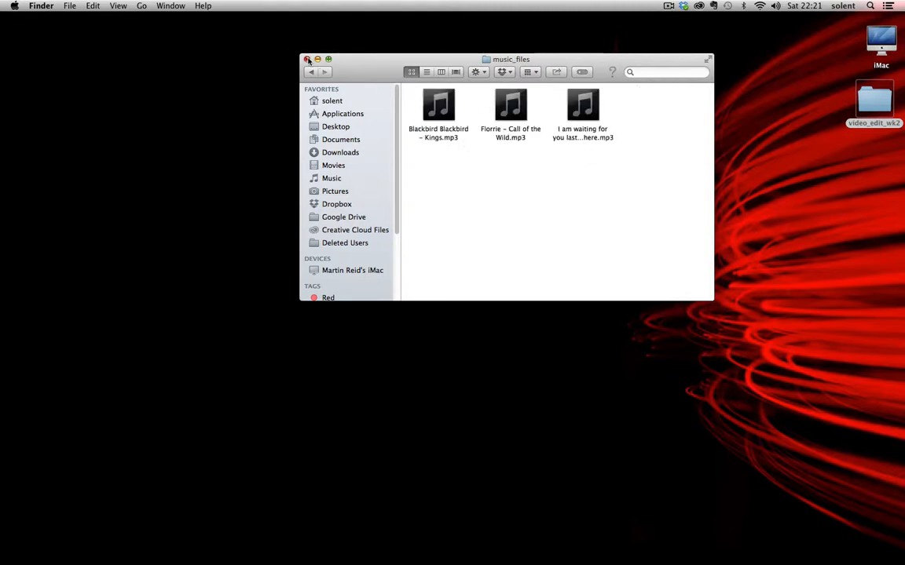
{"action": "left_click", "coordinate": [306, 59]}
Launch Adobe Premiere Pro, start a new project, review its scratch disk settings and name it week2
{"action": "mouse_move", "coordinate": [612, 560]}
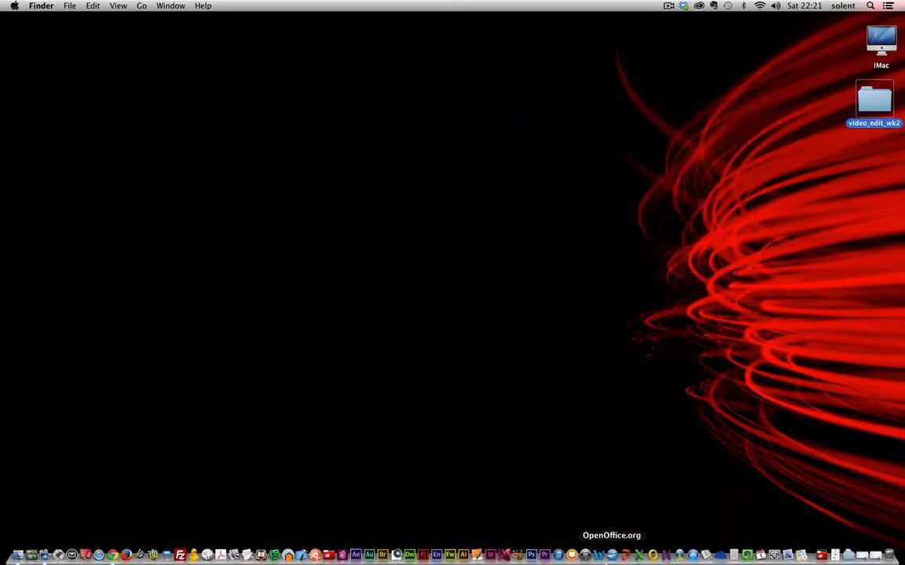
{"action": "left_click", "coordinate": [545, 557]}
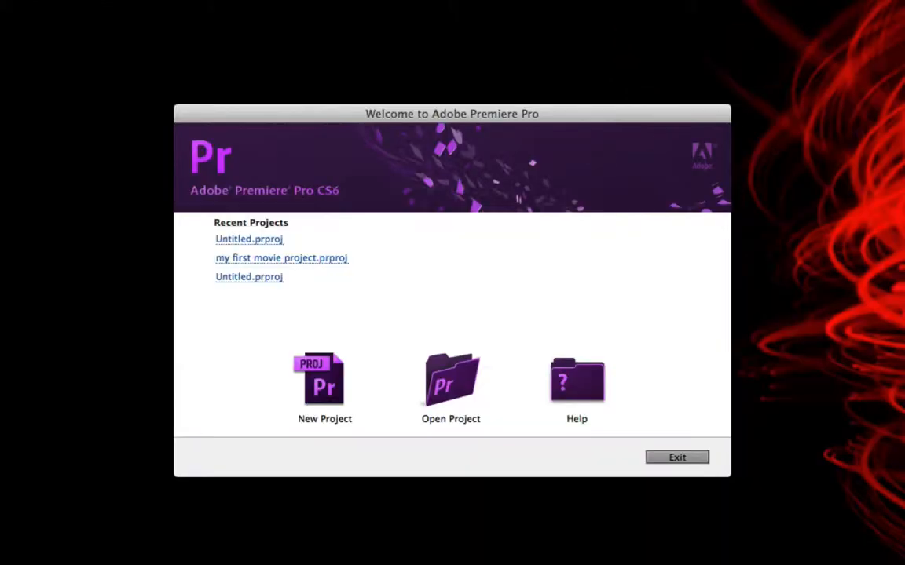
{"action": "left_click", "coordinate": [321, 379]}
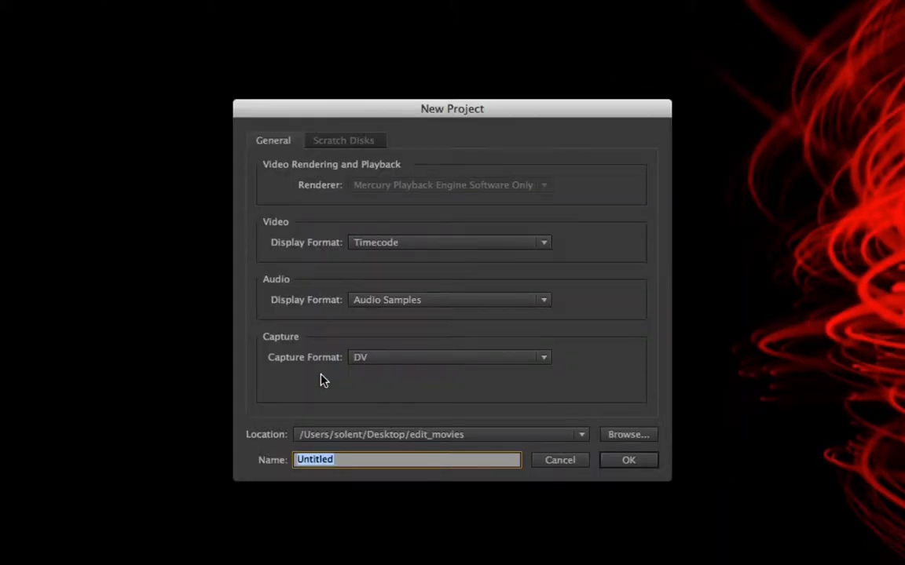
{"action": "left_click", "coordinate": [363, 143]}
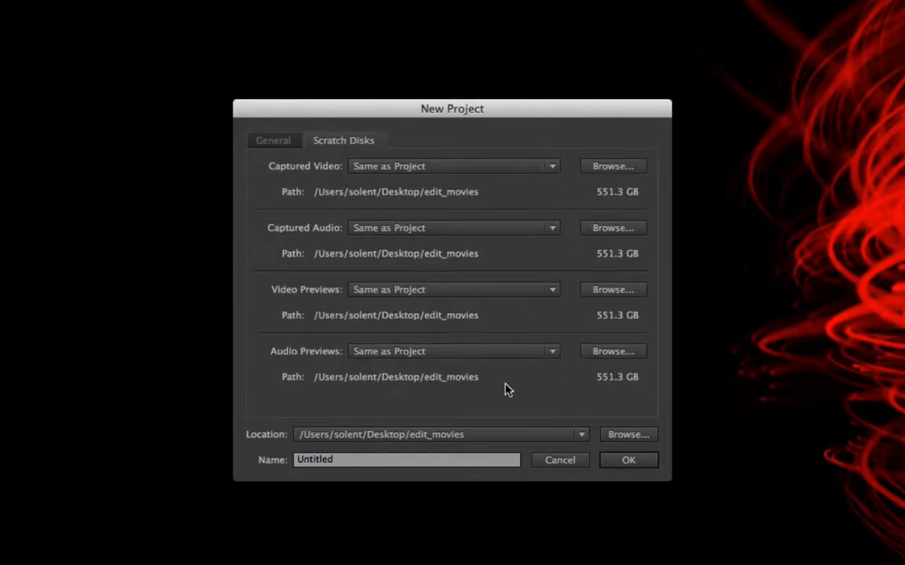
{"action": "left_click", "coordinate": [287, 142]}
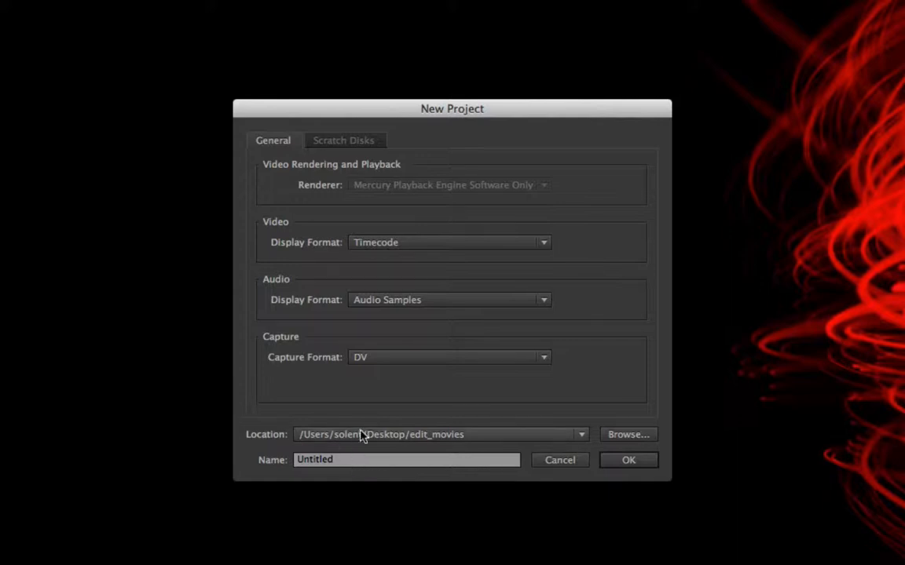
{"action": "left_click", "coordinate": [352, 469]}
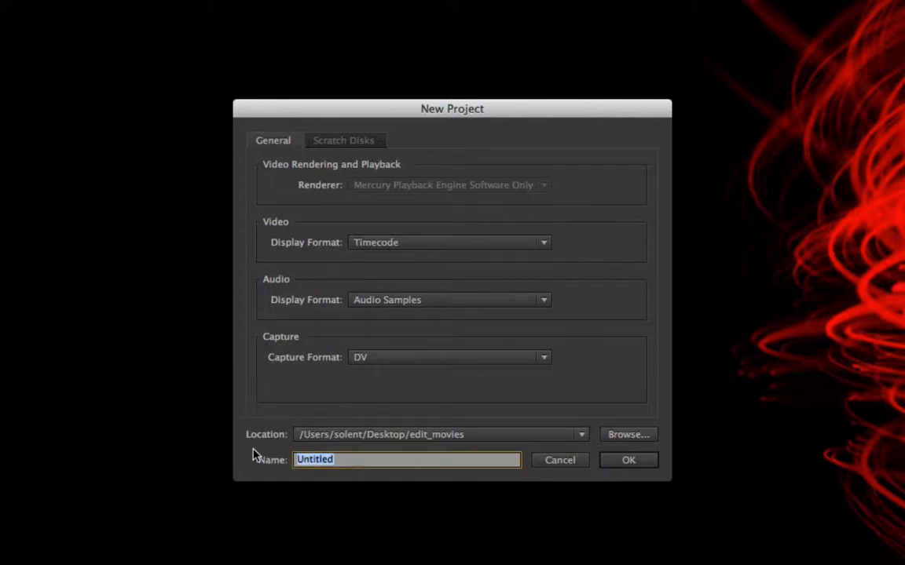
{"action": "type", "text": "week2"}
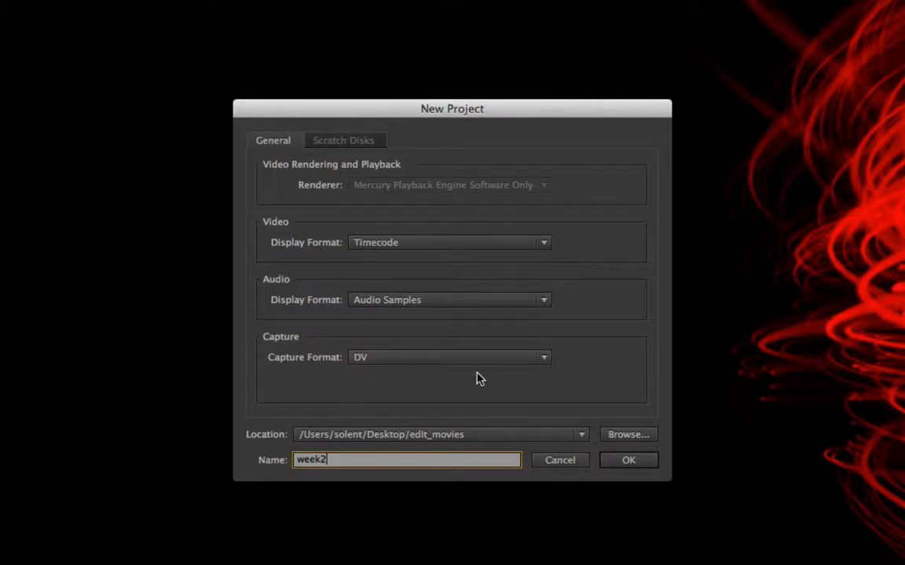
Set the project's location to the video_edit_wk2 folder on the Desktop and create the project
{"action": "left_click", "coordinate": [622, 437]}
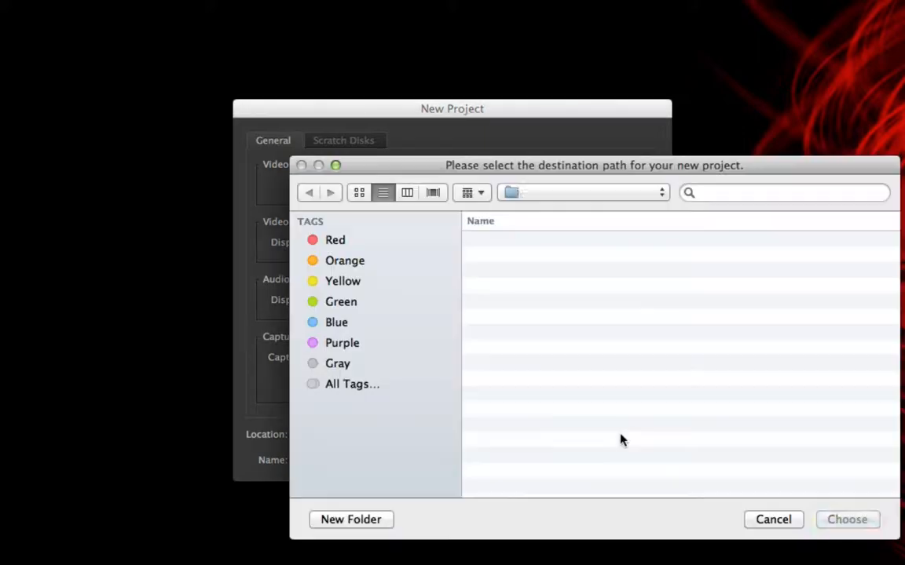
{"action": "left_click", "coordinate": [348, 281]}
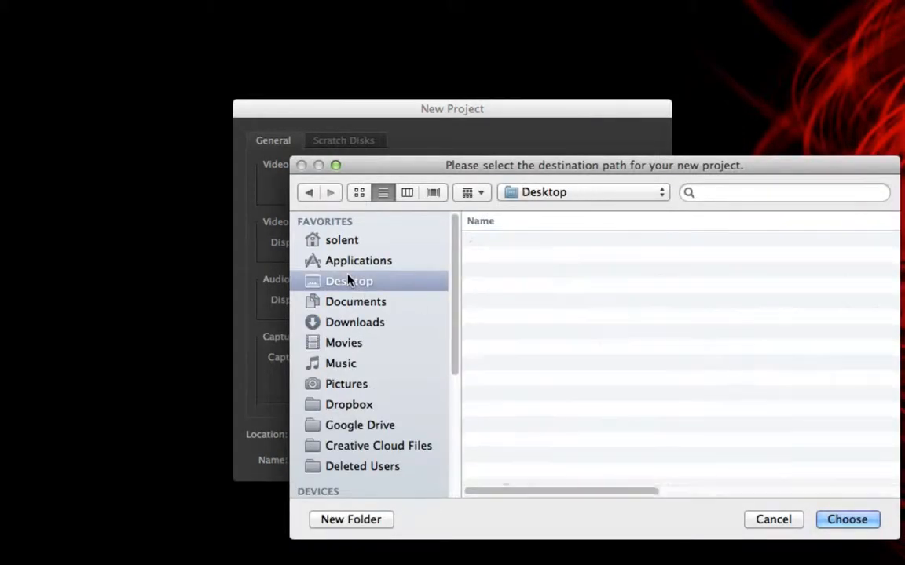
{"action": "double_click", "coordinate": [560, 249]}
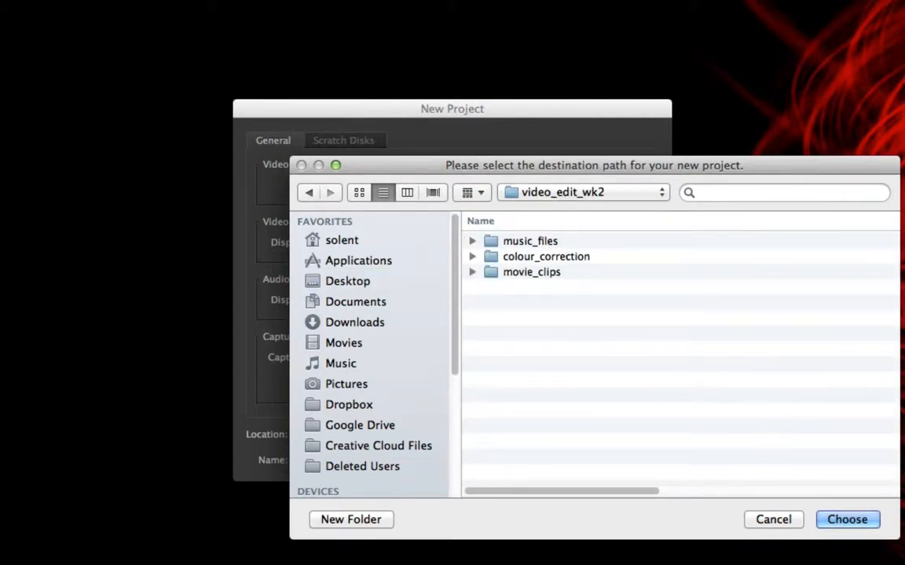
{"action": "left_click", "coordinate": [845, 520]}
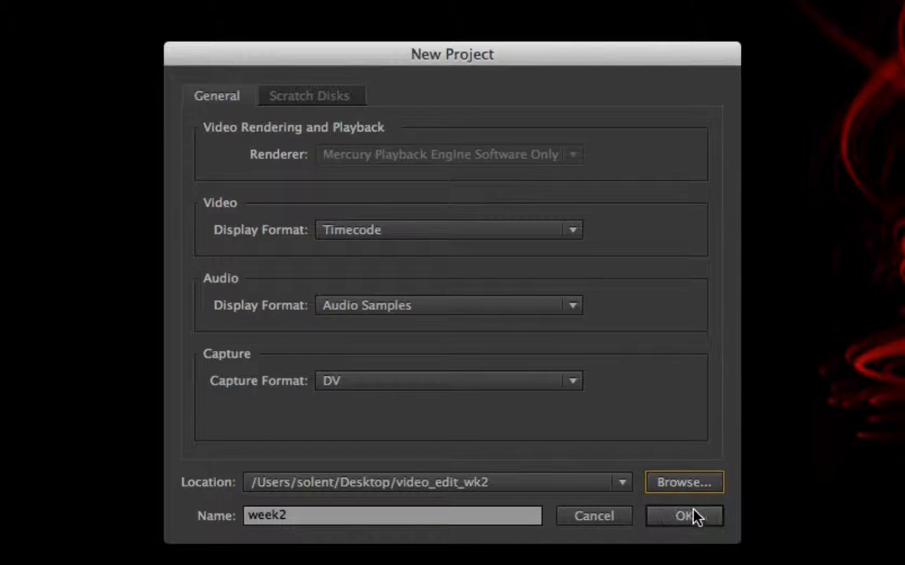
{"action": "left_click", "coordinate": [629, 460]}
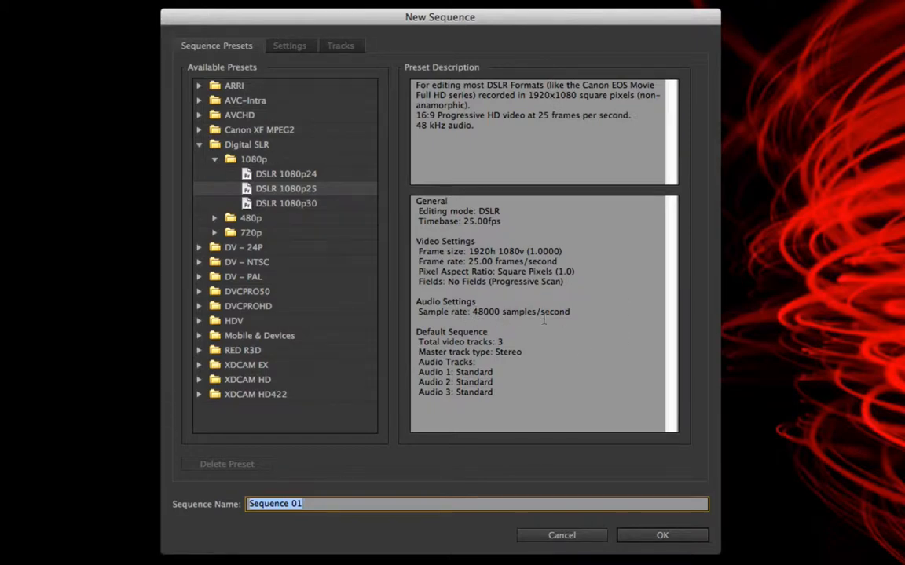
Create Sequence 01 with the DSLR 1080p25 preset, keeping the audio sample rate at 48000 Hz
{"action": "left_click", "coordinate": [285, 47]}
{"action": "left_click", "coordinate": [355, 256]}
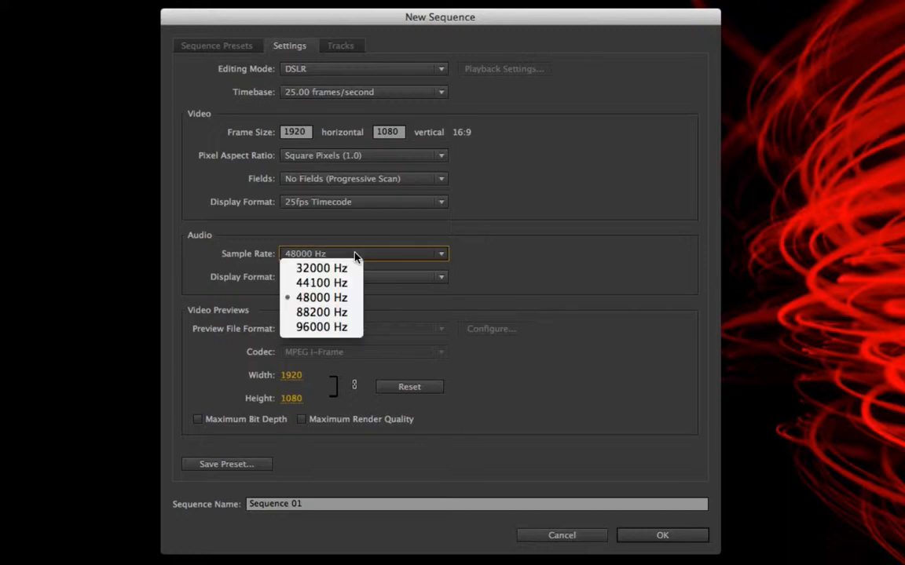
{"action": "left_click", "coordinate": [337, 299]}
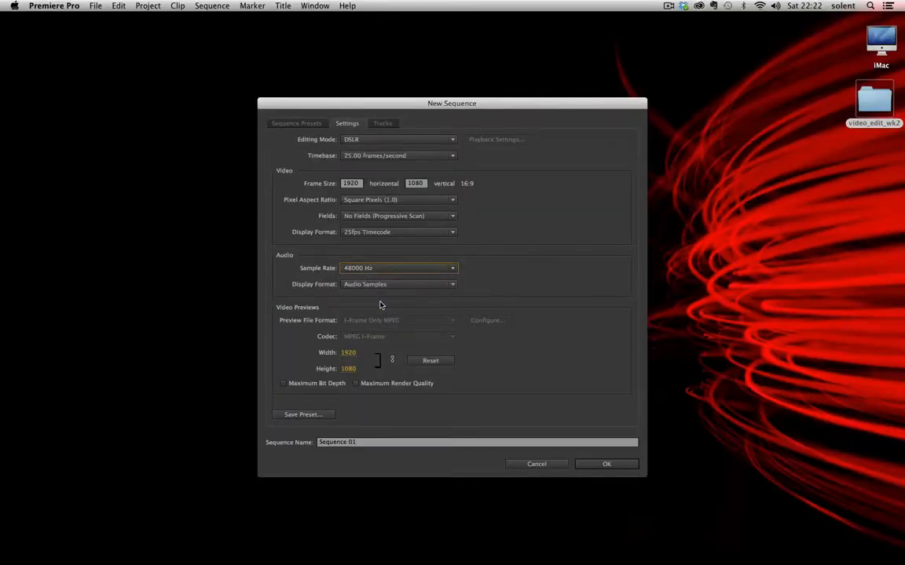
{"action": "left_click", "coordinate": [607, 465]}
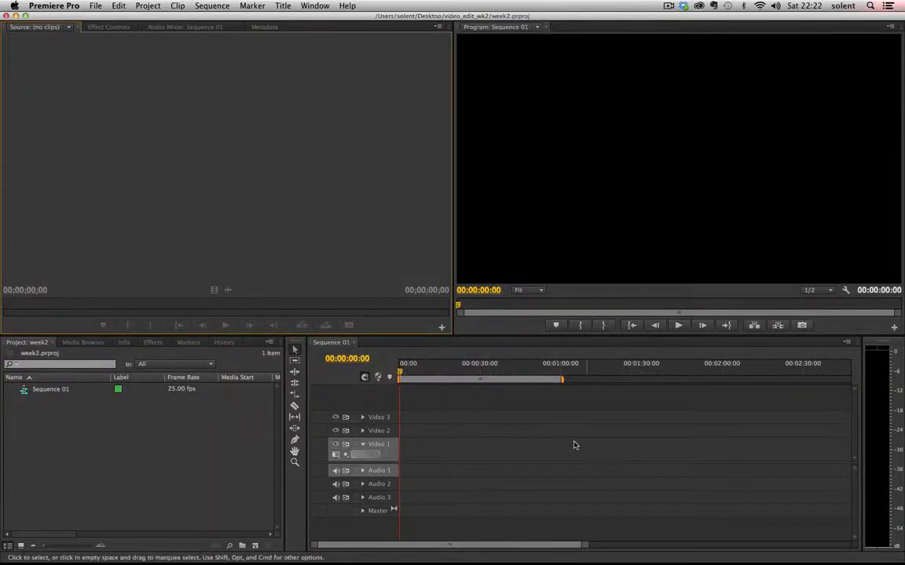
Open the video_edit_wk2 folder in Finder and place the Adobe Premiere Pro Preview Files folder and week2.prproj below the media folders
{"action": "left_click_drag", "start_coordinate": [587, 20], "coordinate": [529, 28]}
{"action": "double_click", "coordinate": [882, 110]}
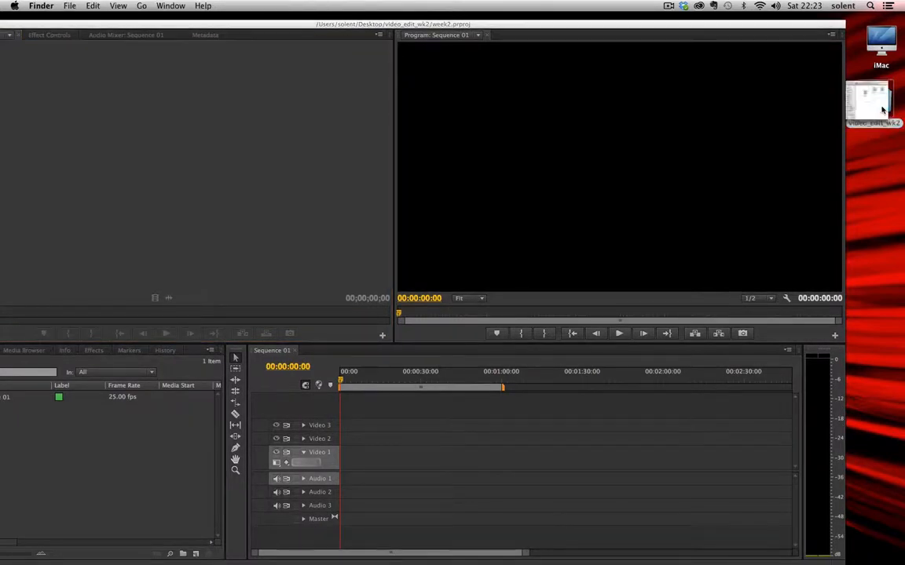
{"action": "left_click", "coordinate": [585, 168]}
{"action": "left_click_drag", "start_coordinate": [585, 169], "coordinate": [562, 236]}
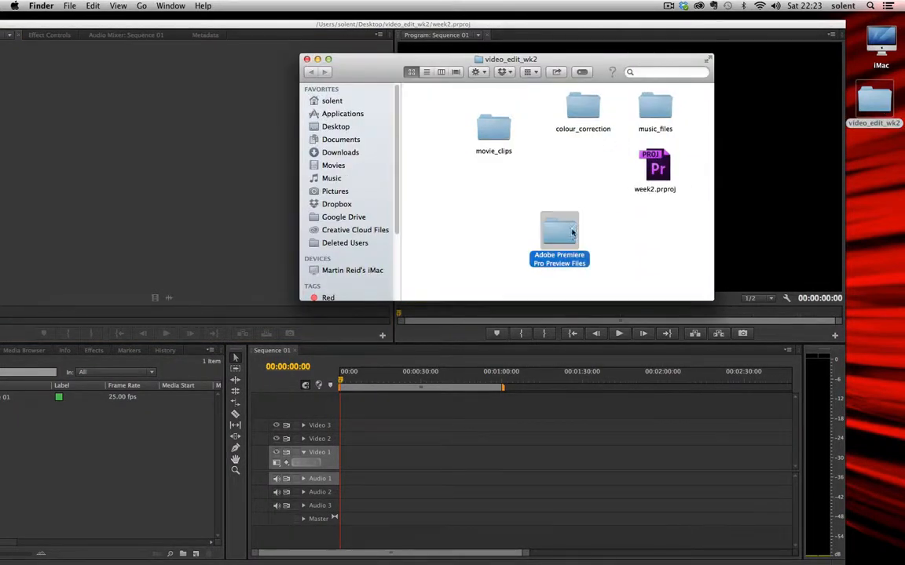
{"action": "left_click_drag", "start_coordinate": [654, 167], "coordinate": [640, 232]}
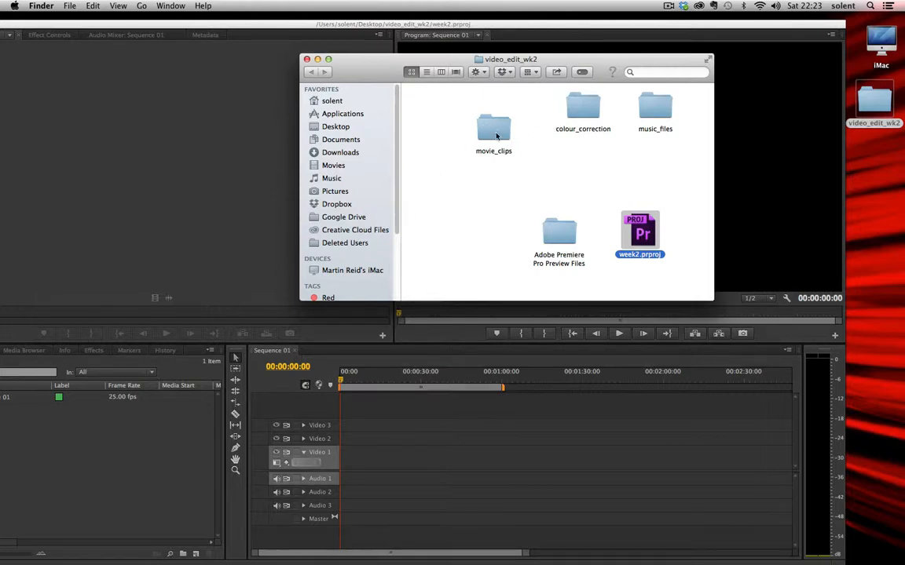
Import the movie_clips, colour_correction and music_files folders from Finder into the Premiere Pro project and close the Finder window
{"action": "left_click_drag", "start_coordinate": [481, 128], "coordinate": [523, 110]}
{"action": "left_click_drag", "start_coordinate": [460, 83], "coordinate": [677, 145]}
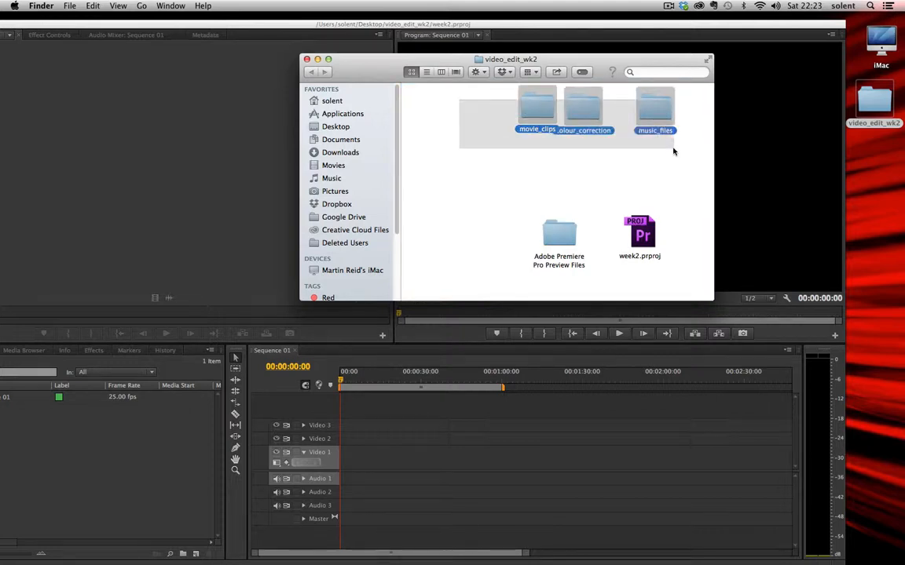
{"action": "left_click_drag", "start_coordinate": [653, 112], "coordinate": [162, 436]}
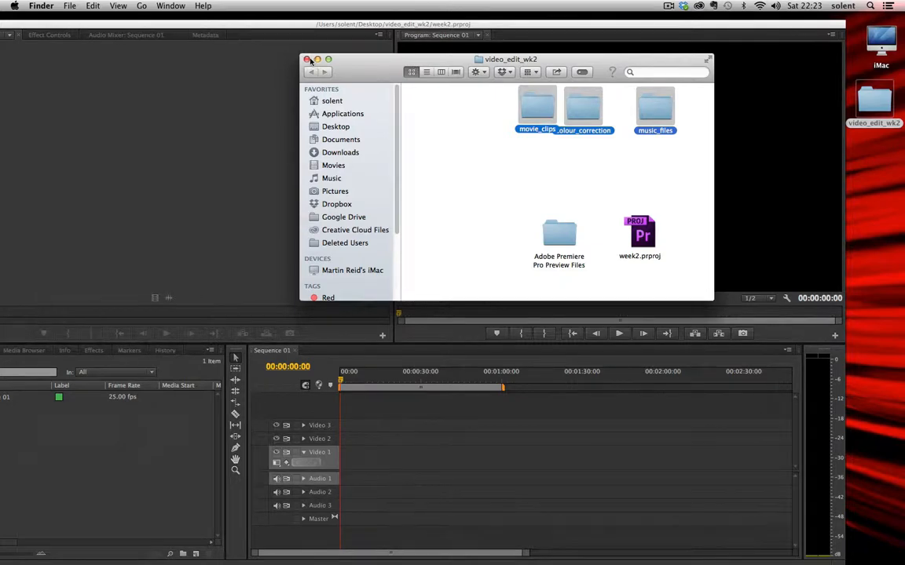
{"action": "left_click", "coordinate": [279, 58]}
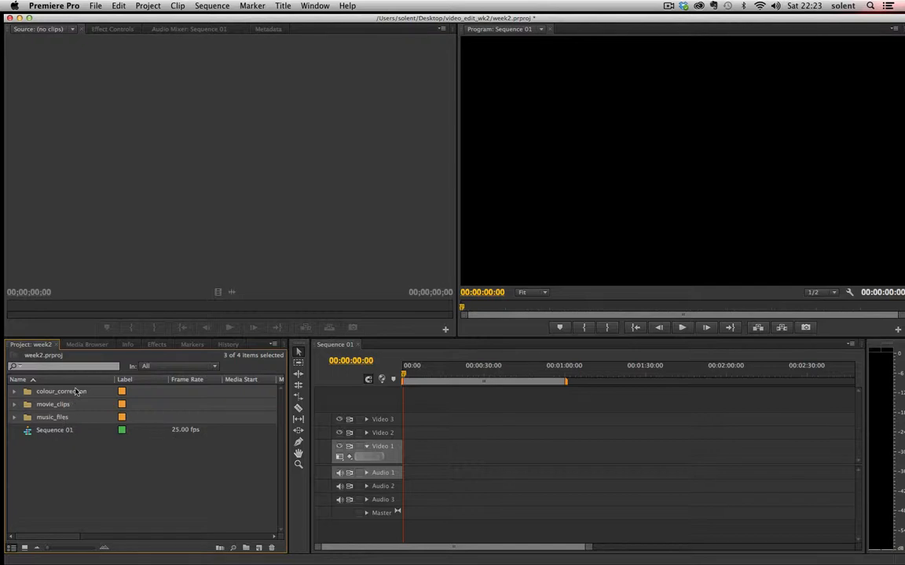
View the imported project items as icons, check the view options, and return to list view
{"action": "left_click", "coordinate": [25, 549]}
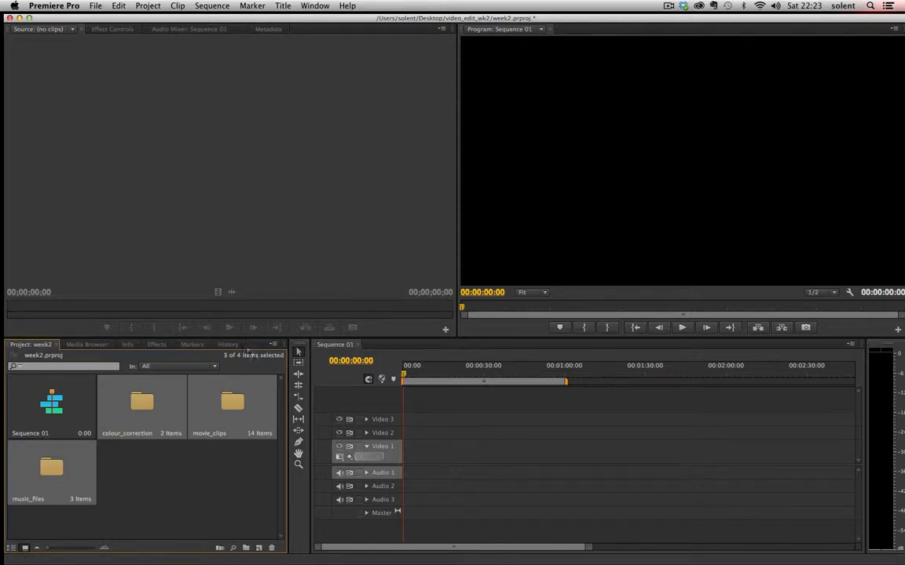
{"action": "left_click", "coordinate": [274, 347]}
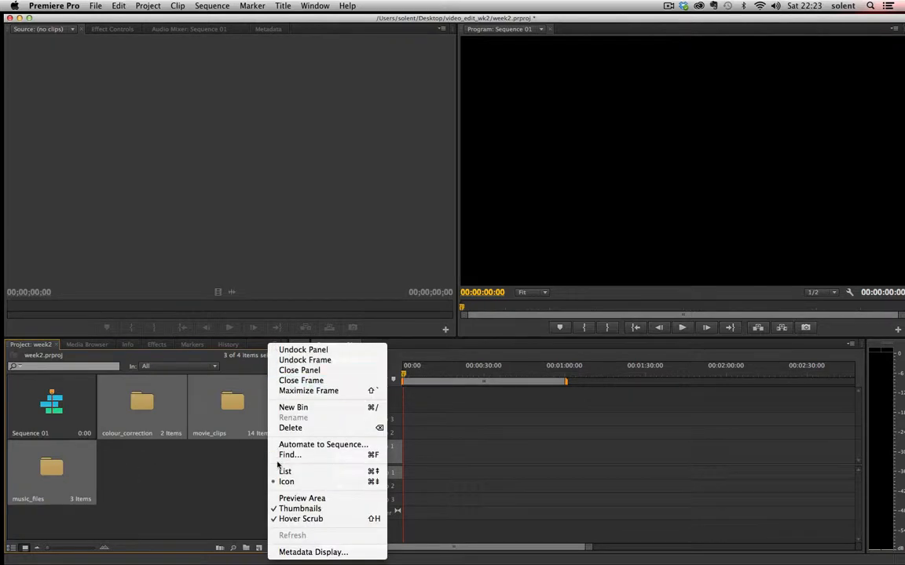
{"action": "left_click", "coordinate": [164, 514]}
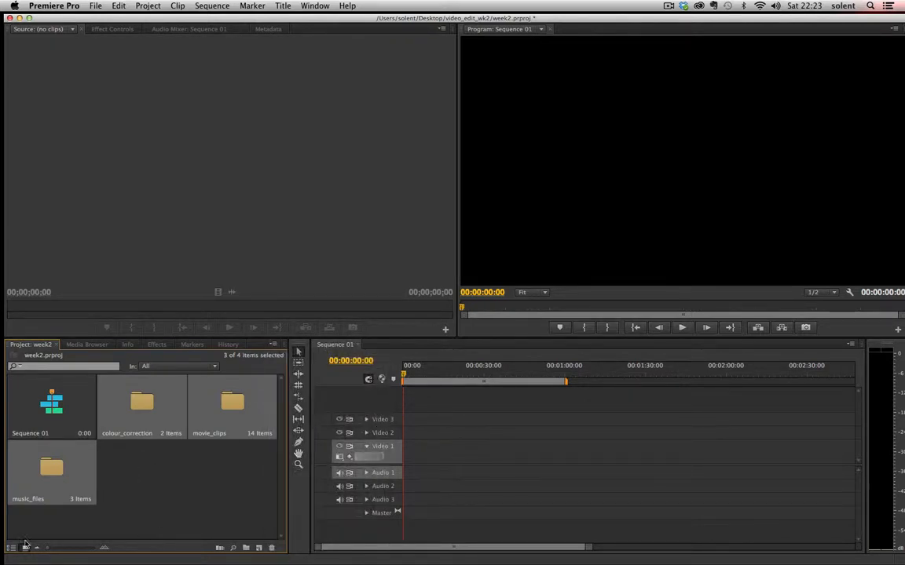
{"action": "left_click_drag", "start_coordinate": [52, 554], "coordinate": [46, 555]}
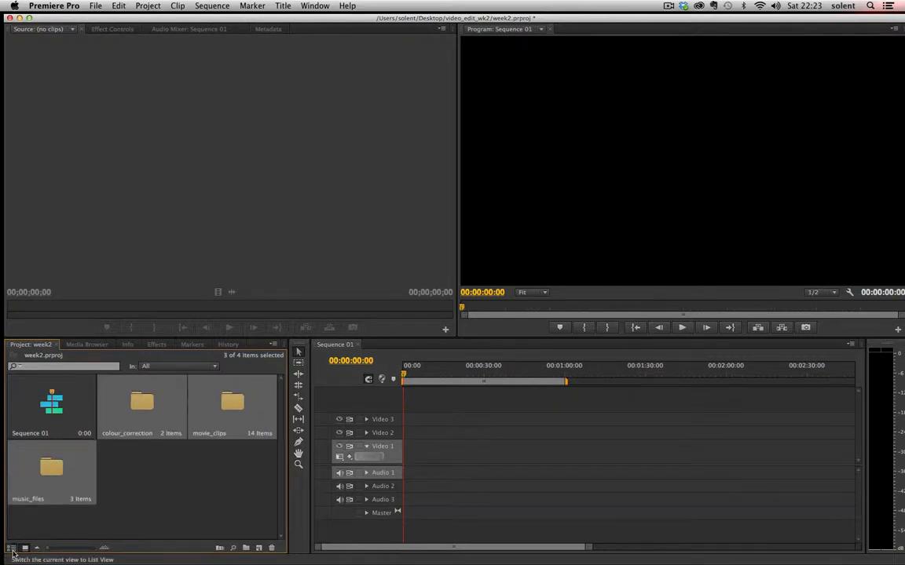
{"action": "left_click", "coordinate": [12, 549]}
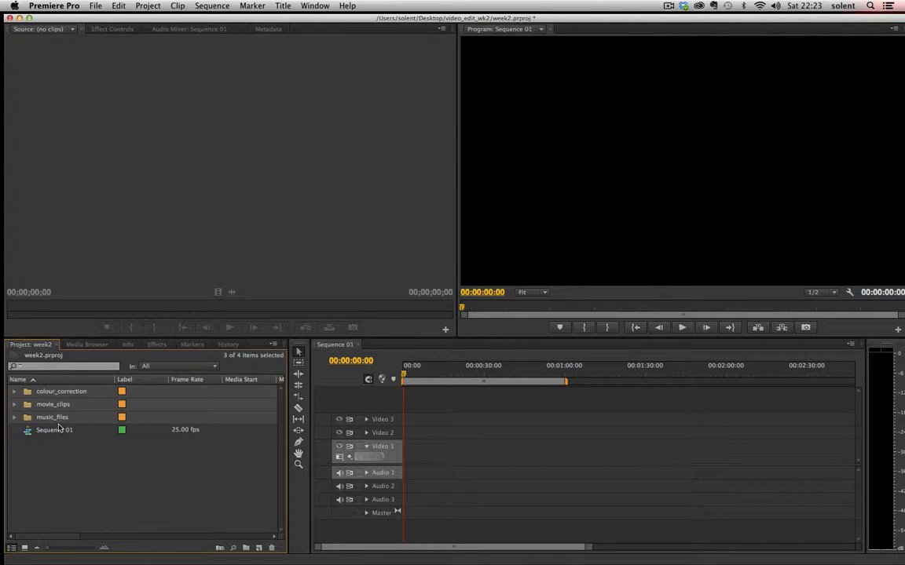
Load boats_on_lake_1280x720.mp4 from the movie_clips bin as the source clip and mark a range of about 25 seconds ending at 00:00:44:21
{"action": "left_click", "coordinate": [14, 405]}
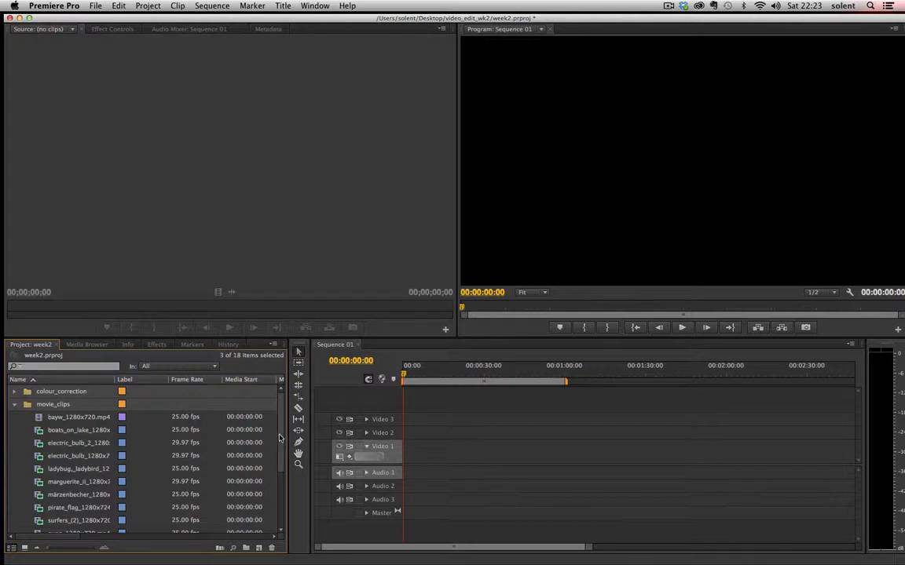
{"action": "double_click", "coordinate": [79, 430]}
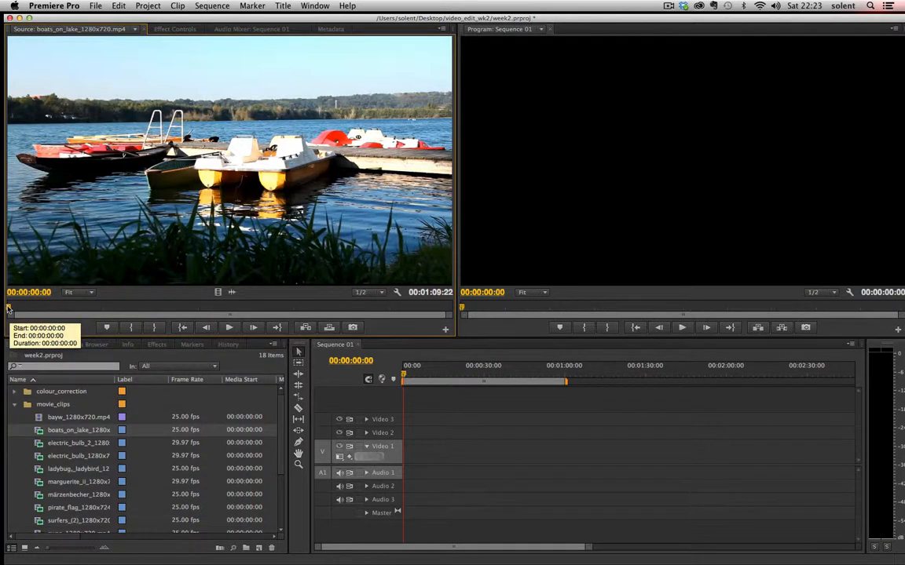
{"action": "left_click", "coordinate": [51, 309]}
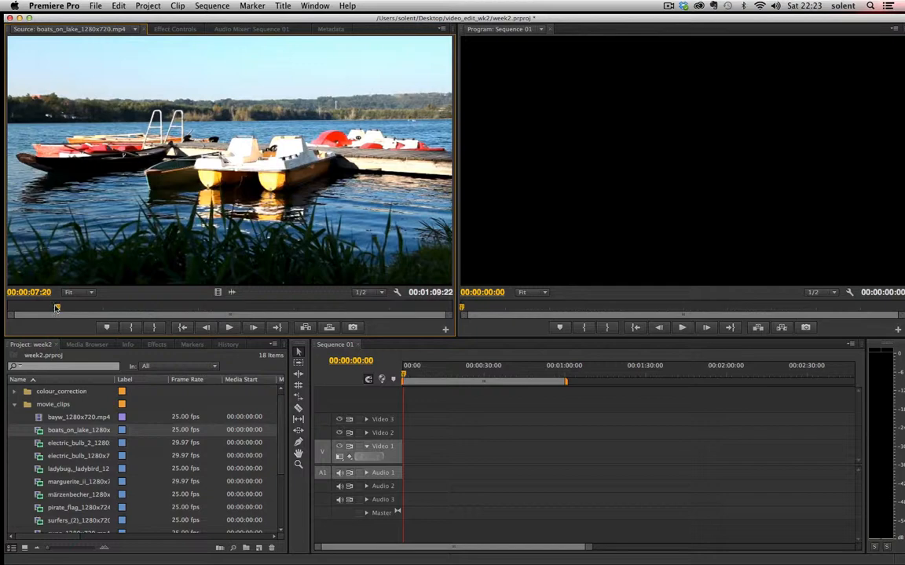
{"action": "left_click_drag", "start_coordinate": [56, 308], "coordinate": [293, 313]}
{"action": "key", "text": "i"}
{"action": "key", "text": "o"}
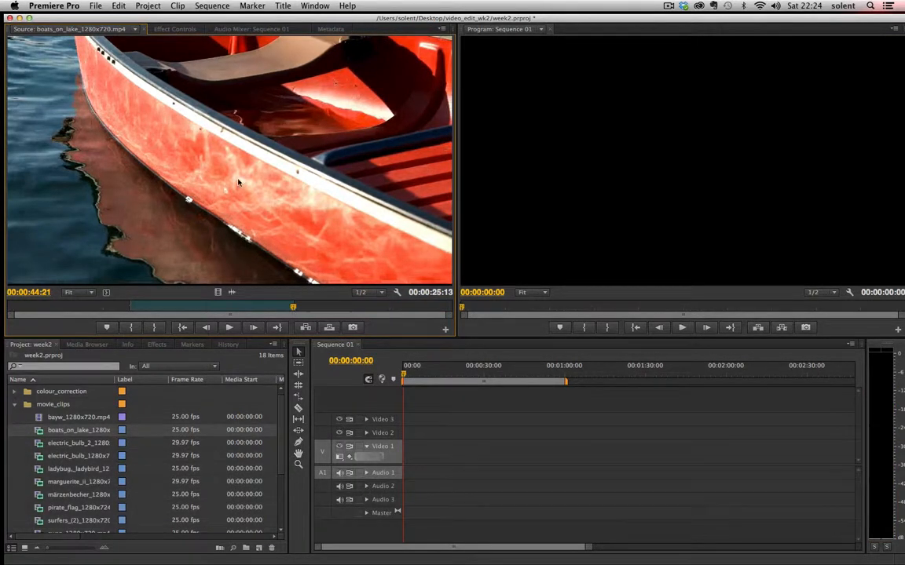
Place the marked boats_on_lake range at the start of Video 1 and Audio 1, changing the sequence settings to match the clip
{"action": "left_click_drag", "start_coordinate": [239, 183], "coordinate": [462, 477]}
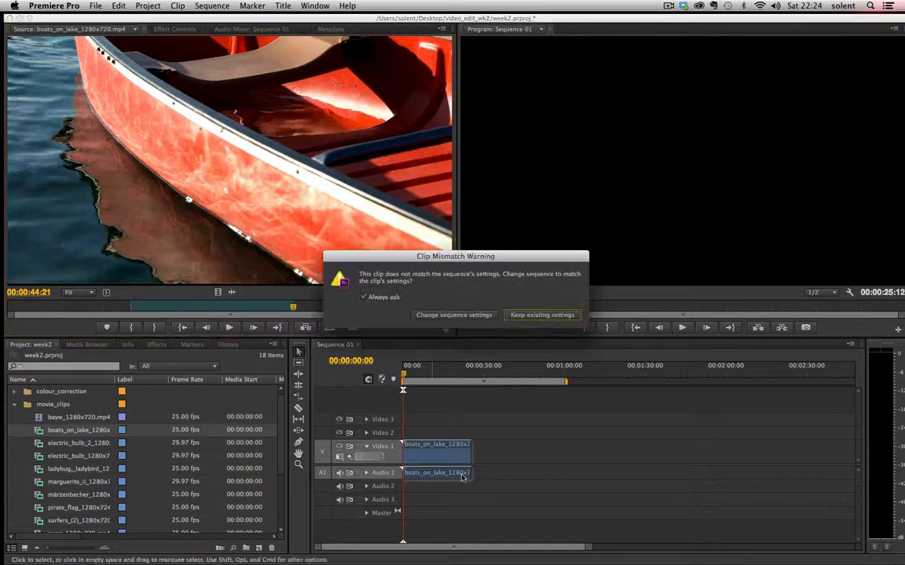
{"action": "left_click", "coordinate": [448, 315]}
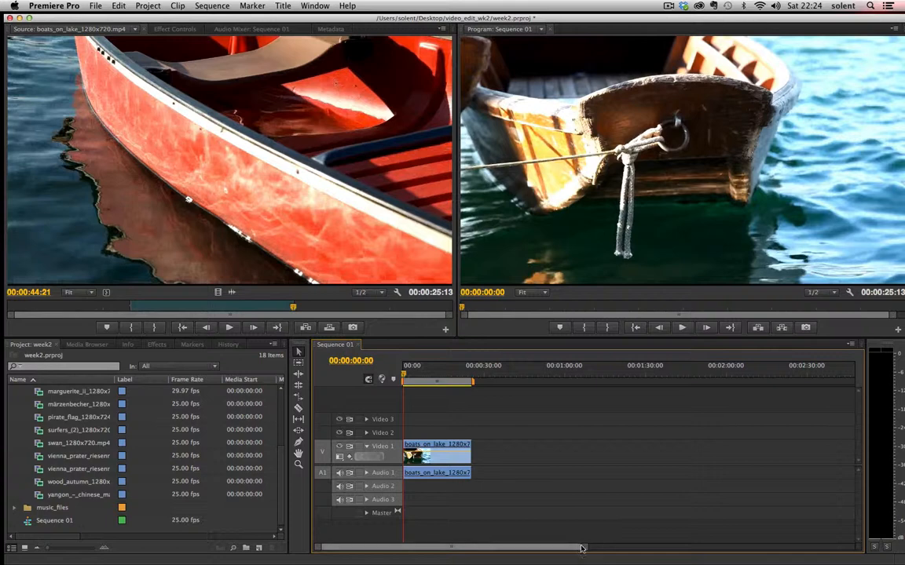
Play the boats_on_lake clip in the sequence and move the playhead between its start and end edit points
{"action": "mouse_move", "coordinate": [583, 547]}
{"action": "left_mouse_down"}
{"action": "mouse_move", "coordinate": [483, 543]}
{"action": "mouse_move", "coordinate": [529, 540]}
{"action": "mouse_move", "coordinate": [501, 541]}
{"action": "mouse_move", "coordinate": [540, 541]}
{"action": "mouse_move", "coordinate": [521, 549]}
{"action": "mouse_move", "coordinate": [589, 559]}
{"action": "mouse_move", "coordinate": [559, 559]}
{"action": "mouse_move", "coordinate": [578, 556]}
{"action": "left_mouse_up"}
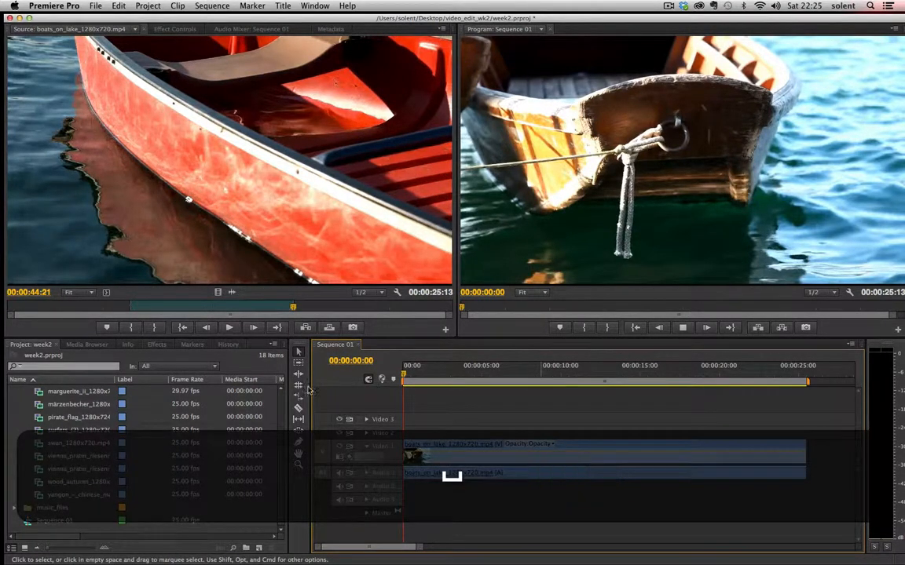
{"action": "key", "text": "space"}
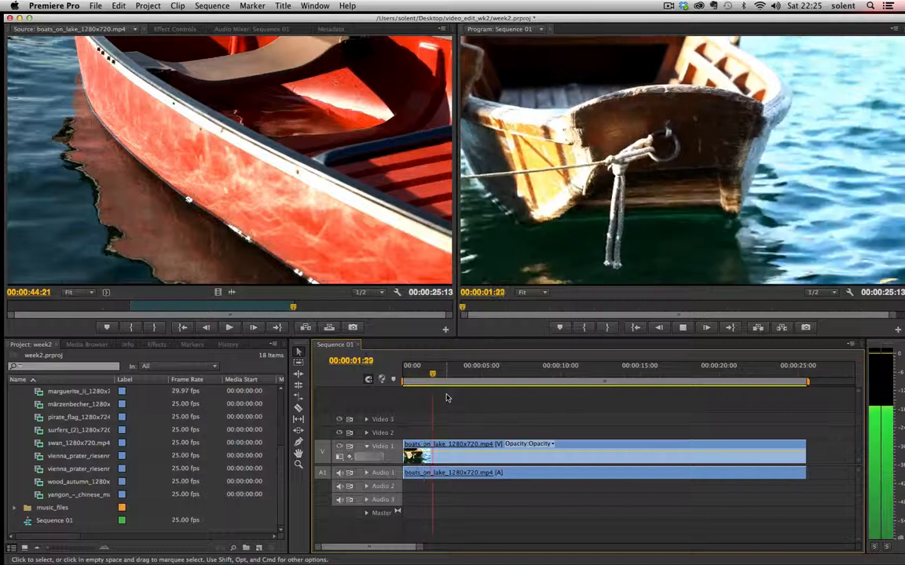
{"action": "key", "text": "space"}
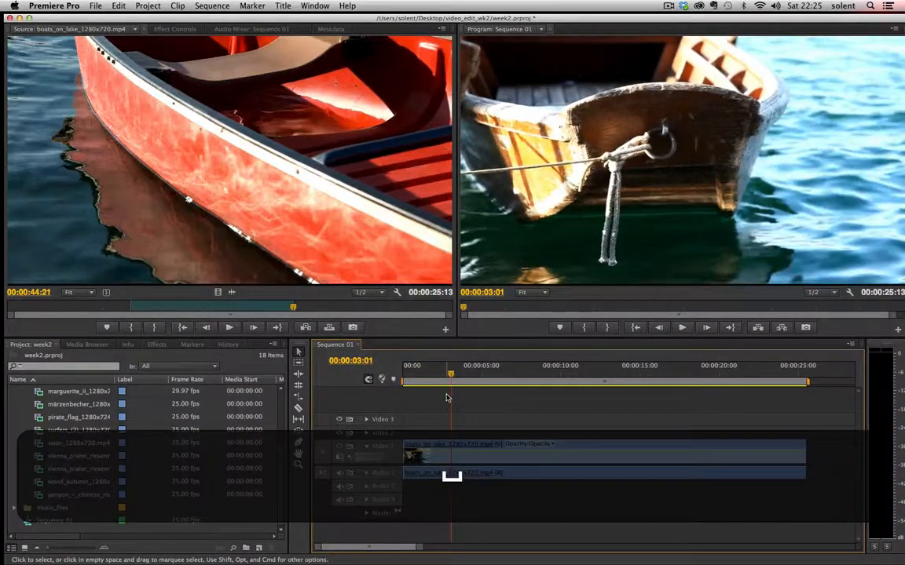
{"action": "key", "text": "space"}
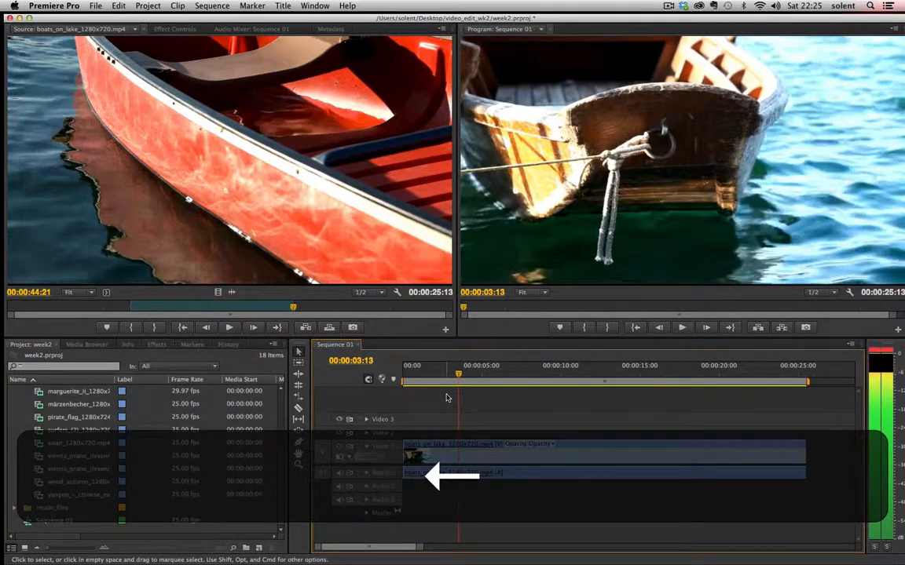
{"action": "key", "text": "Up"}
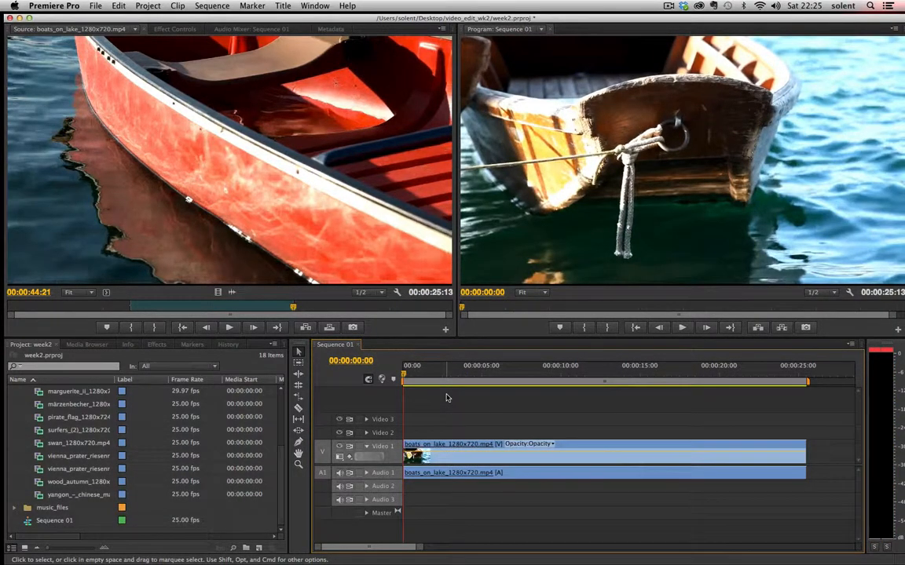
{"action": "key", "text": "Down"}
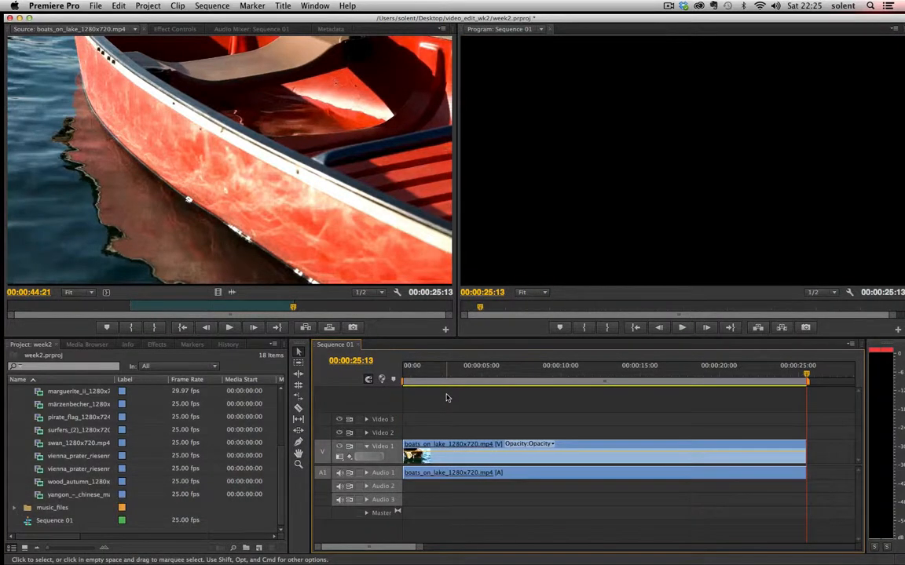
{"action": "key", "text": "Up"}
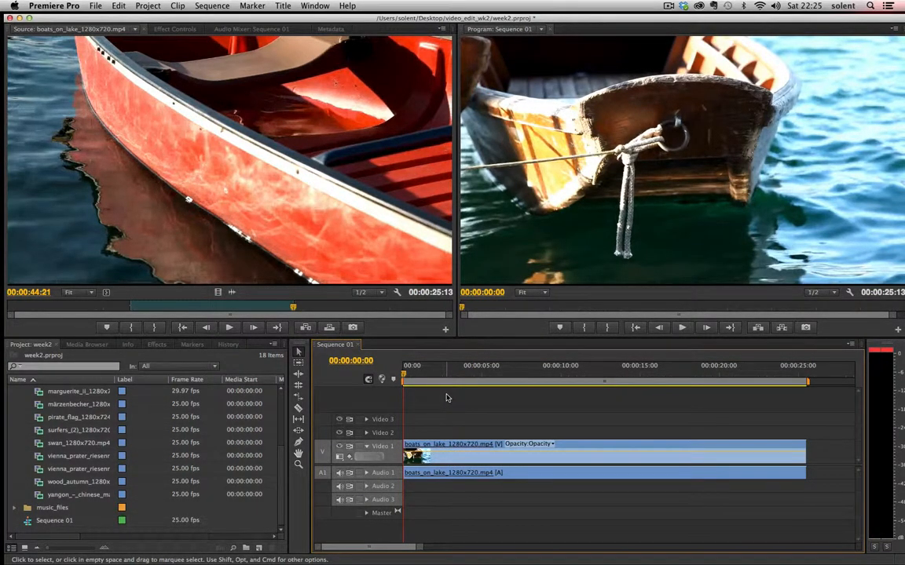
Shuttle playback of the boats_on_lake clip forward and backward, stopping and reversing near the 8-second point
{"action": "key", "text": "space"}
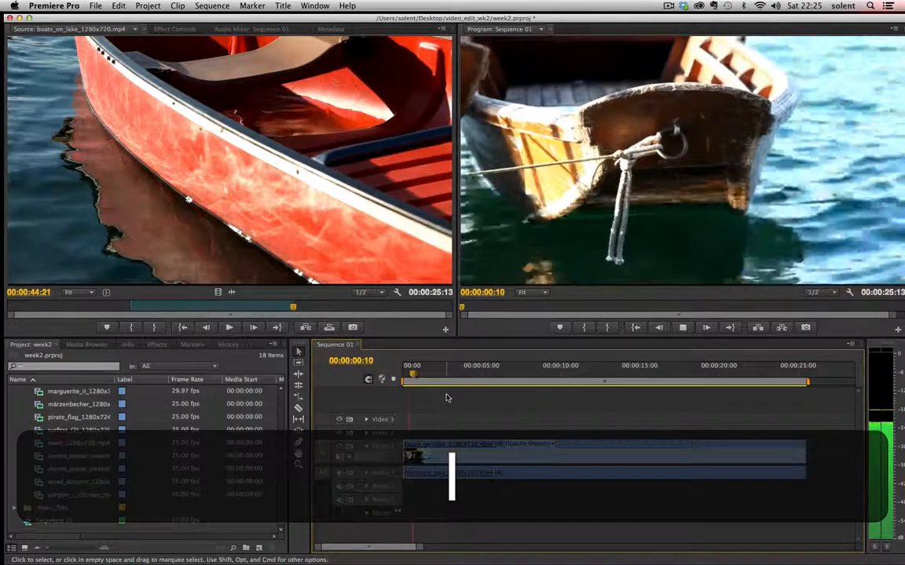
{"action": "key", "text": "k"}
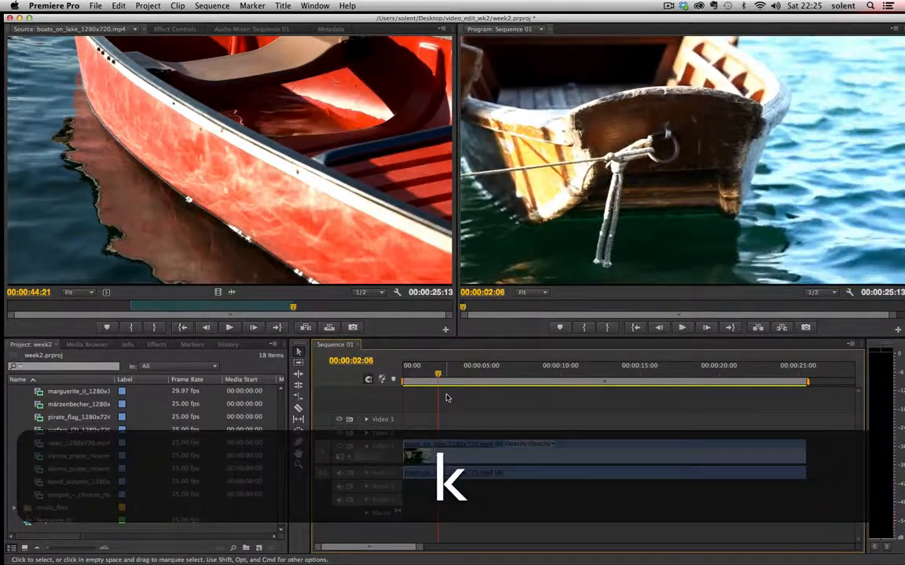
{"action": "key", "text": "j"}
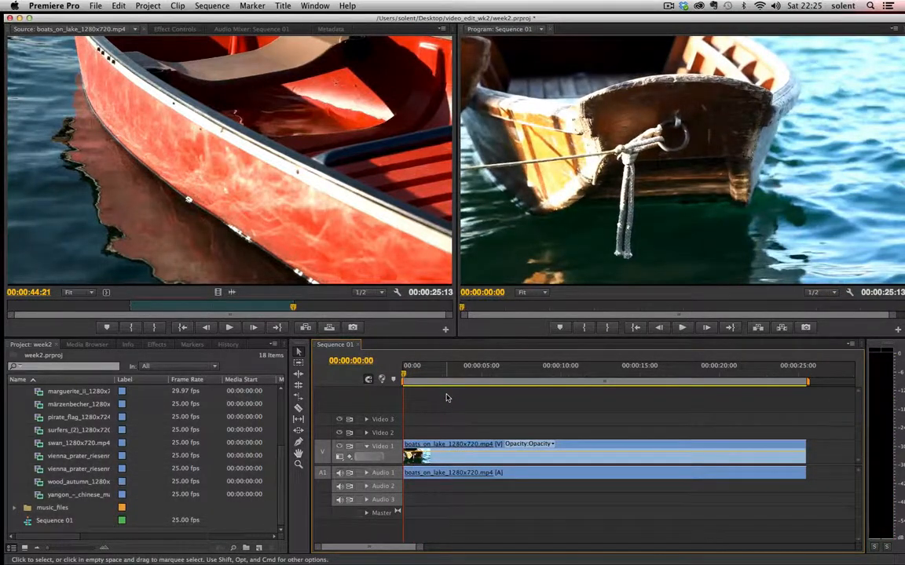
{"action": "key", "text": "l"}
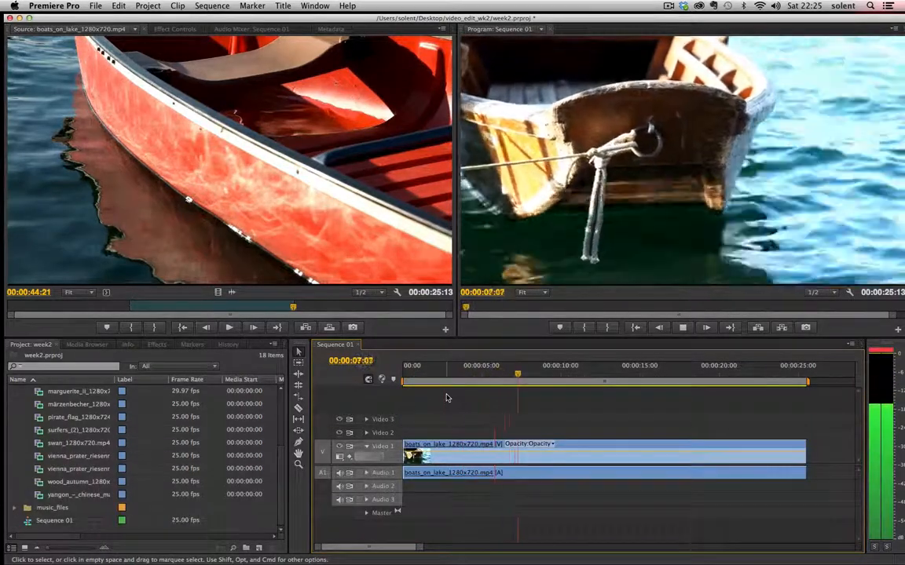
{"action": "key", "text": "k"}
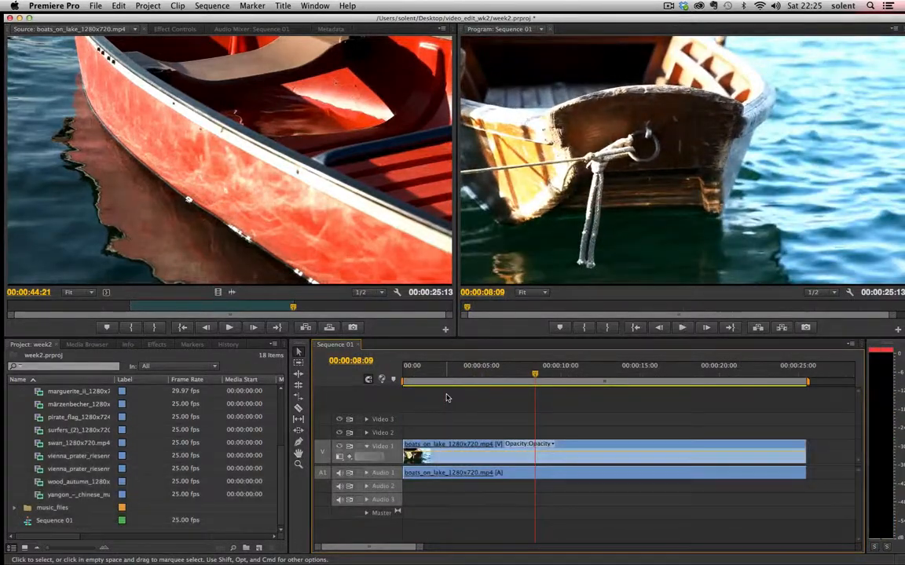
{"action": "key", "text": "j"}
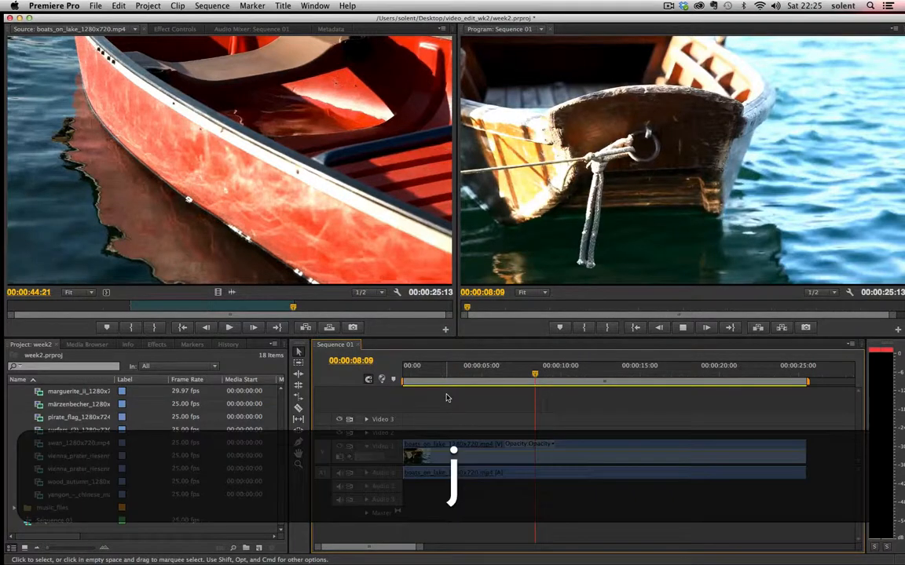
{"action": "key", "text": "j"}
{"action": "key", "text": "j"}
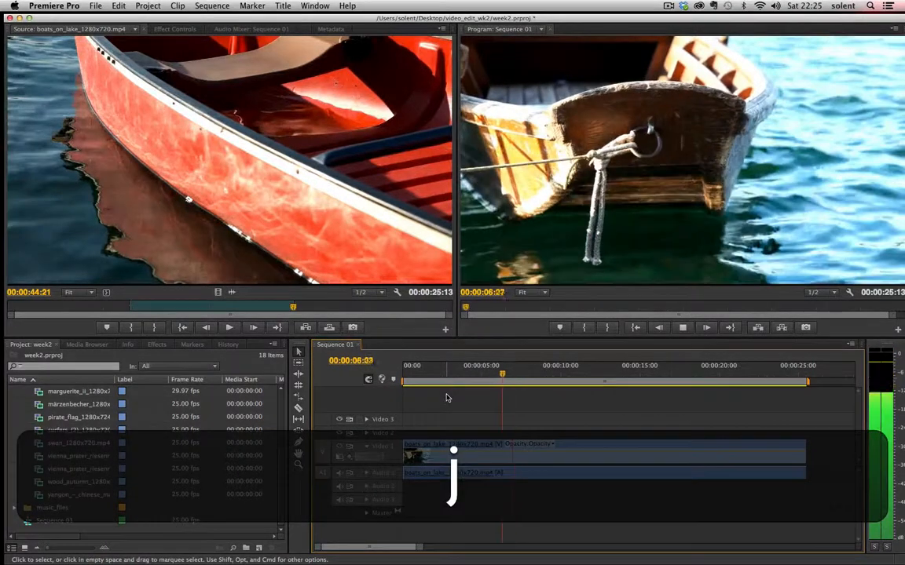
{"action": "key", "text": "k"}
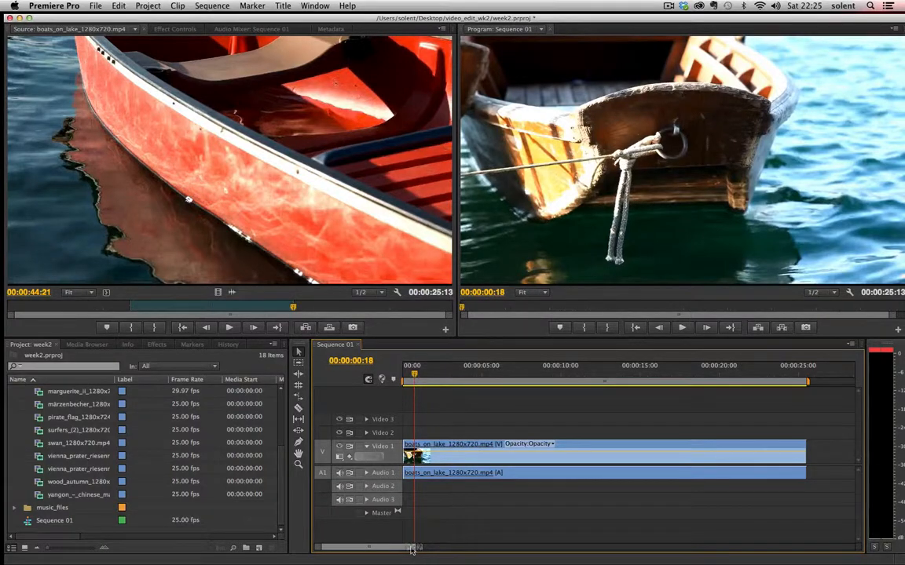
Load swan_1280x720.mp4 from the movie_clips bin as the source clip and mark a range from 00:00:11:16 to 00:00:31:07
{"action": "left_click_drag", "start_coordinate": [418, 549], "coordinate": [471, 548]}
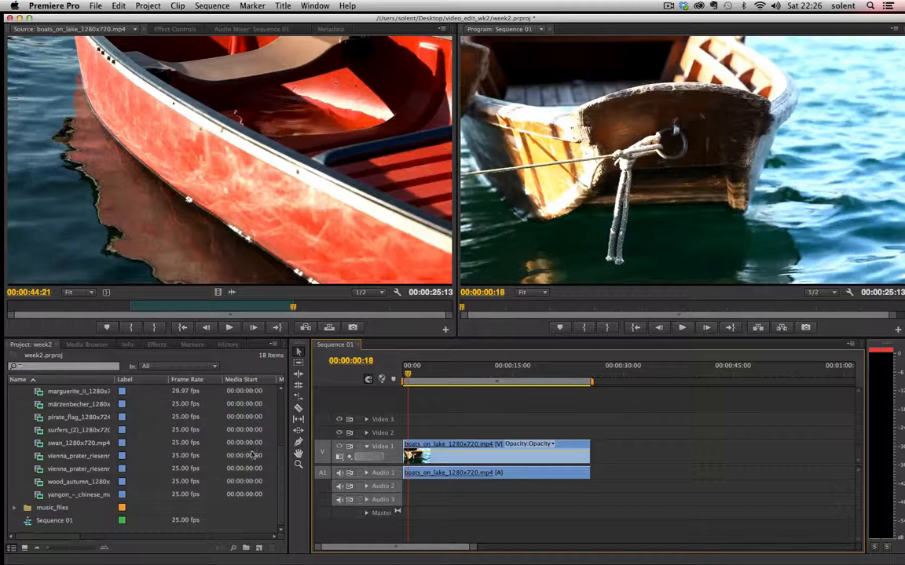
{"action": "left_click_drag", "start_coordinate": [283, 462], "coordinate": [285, 443]}
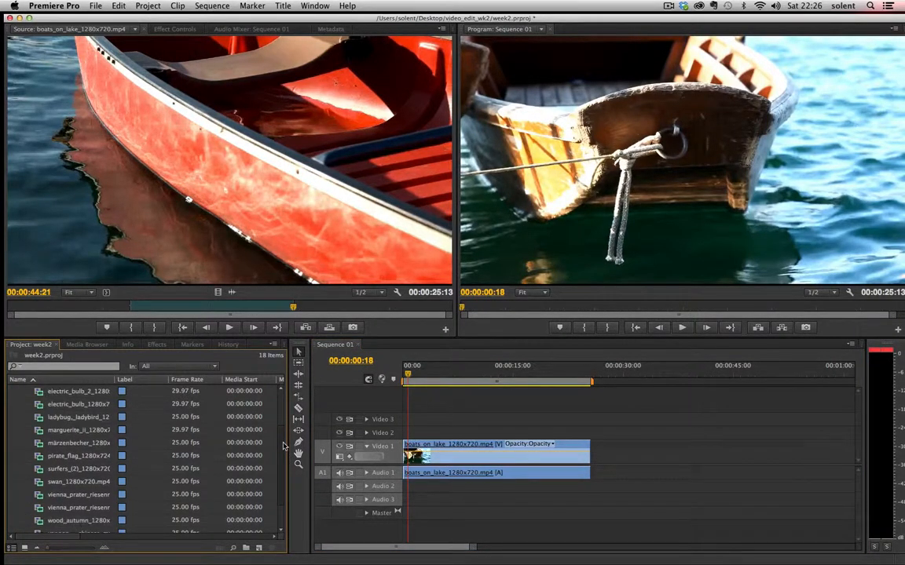
{"action": "double_click", "coordinate": [77, 485]}
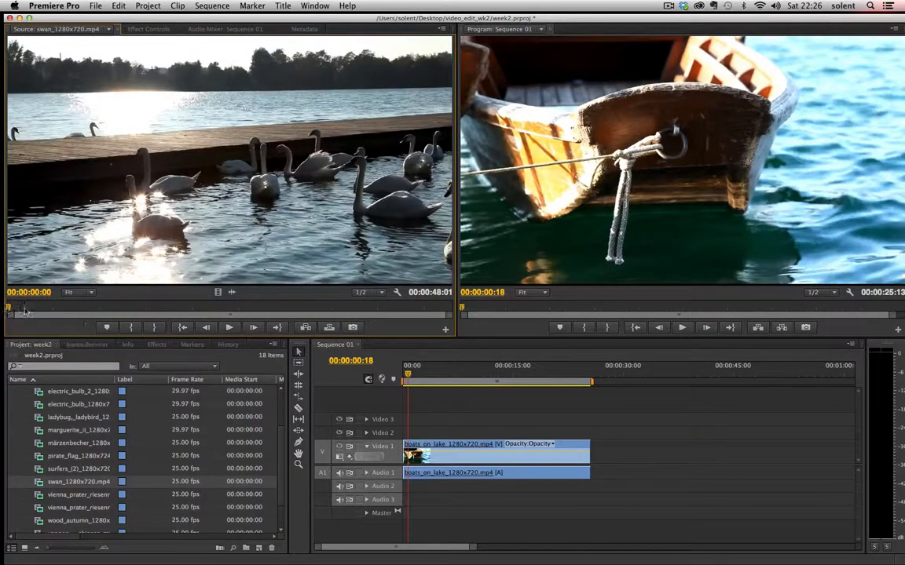
{"action": "left_click", "coordinate": [117, 311]}
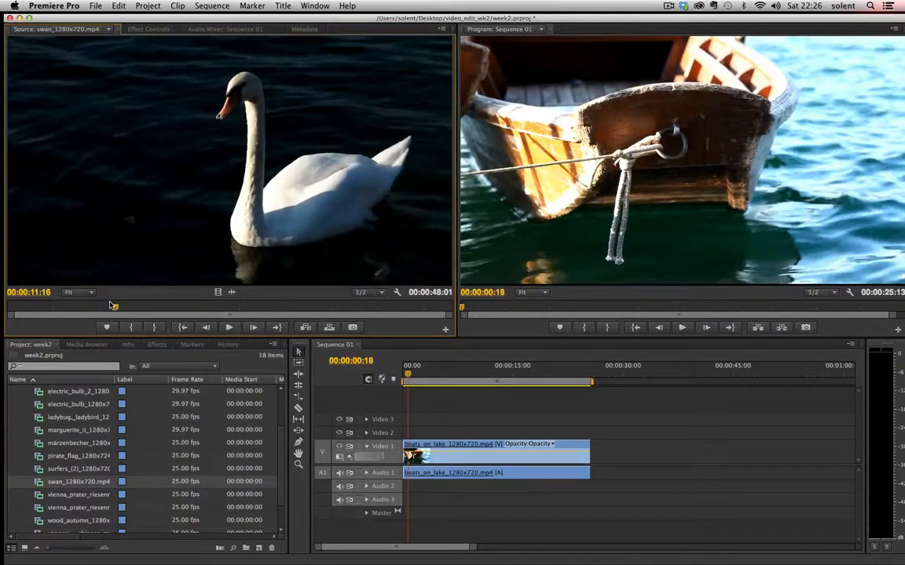
{"action": "key", "text": "i"}
{"action": "left_click_drag", "start_coordinate": [120, 311], "coordinate": [298, 311]}
{"action": "key", "text": "o"}
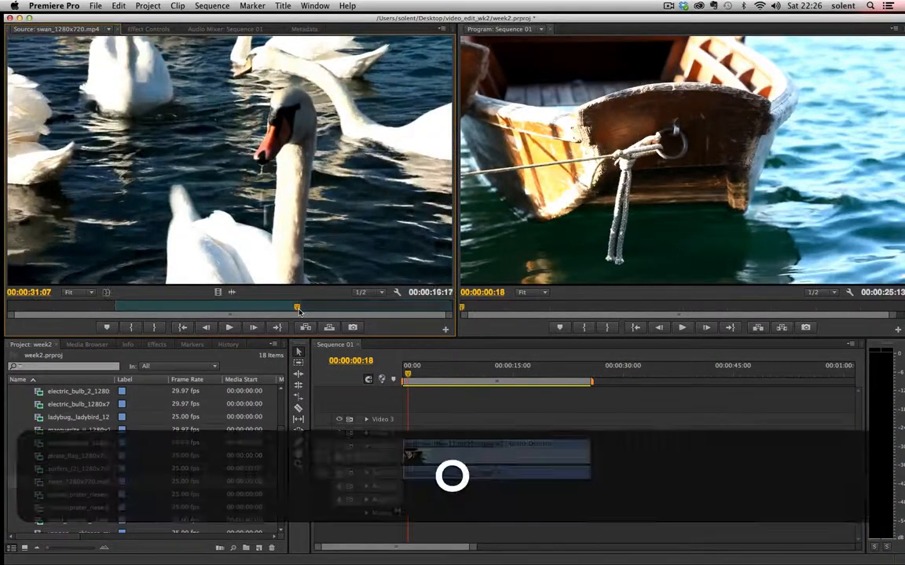
Place the marked swan range directly after boats_on_lake on Video 1 and Audio 1 and scrub across the cut
{"action": "left_click_drag", "start_coordinate": [243, 204], "coordinate": [593, 467]}
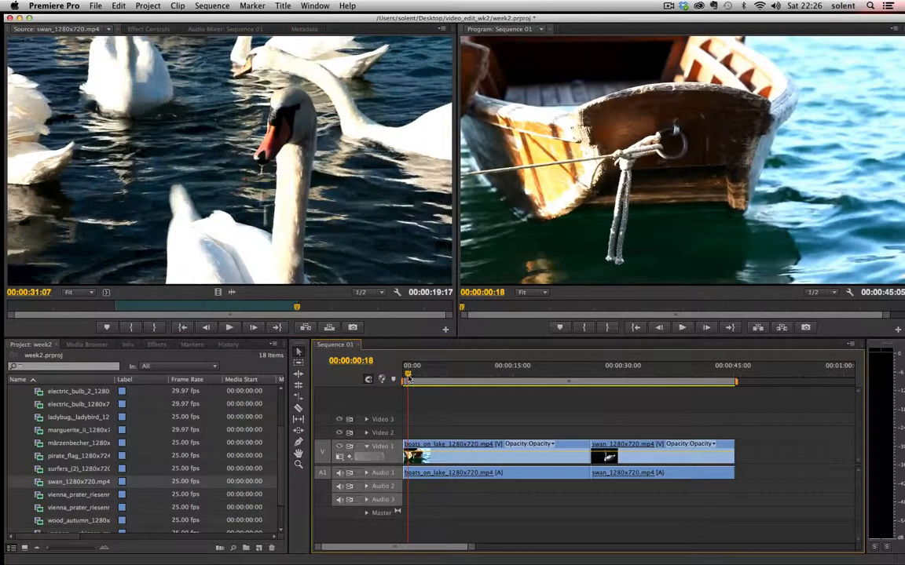
{"action": "left_click", "coordinate": [595, 380]}
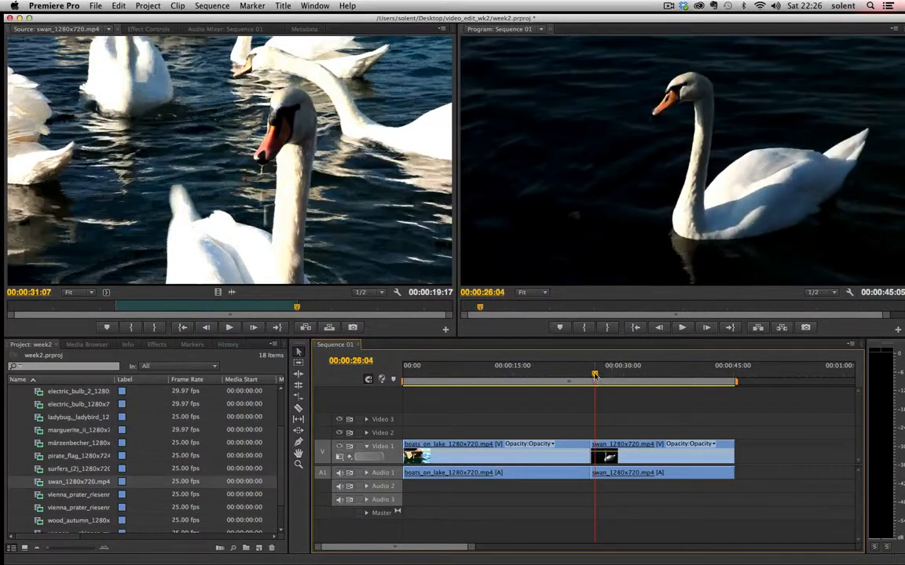
{"action": "left_click_drag", "start_coordinate": [594, 377], "coordinate": [571, 381]}
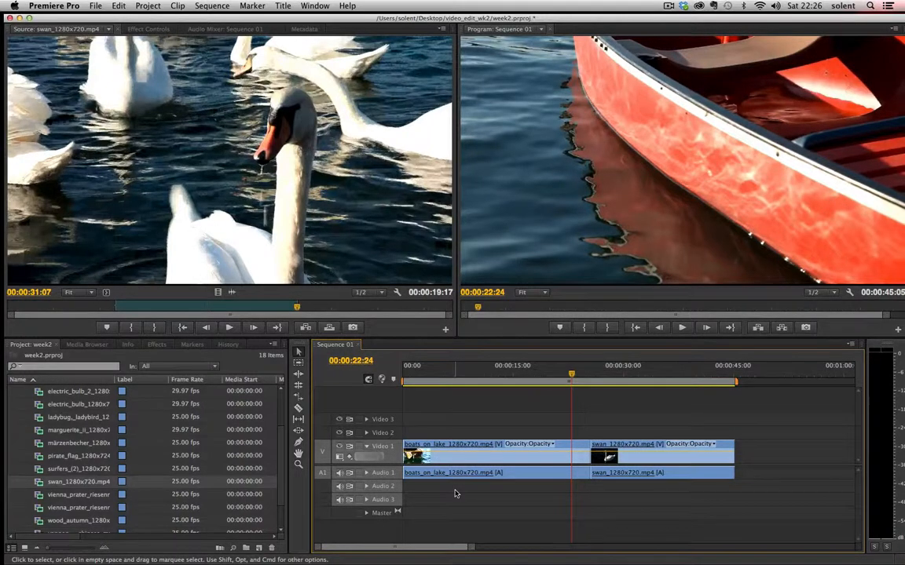
Open the end of the boats_on_lake clip in trim mode and trim it back dynamically to 00:00:21:01 in the sequence
{"action": "left_click", "coordinate": [582, 458]}
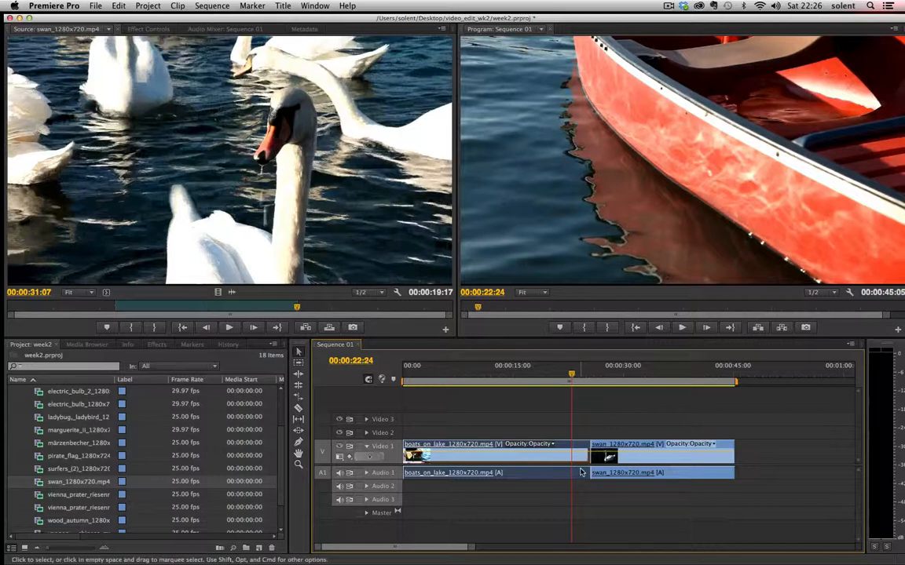
{"action": "left_click", "coordinate": [582, 458]}
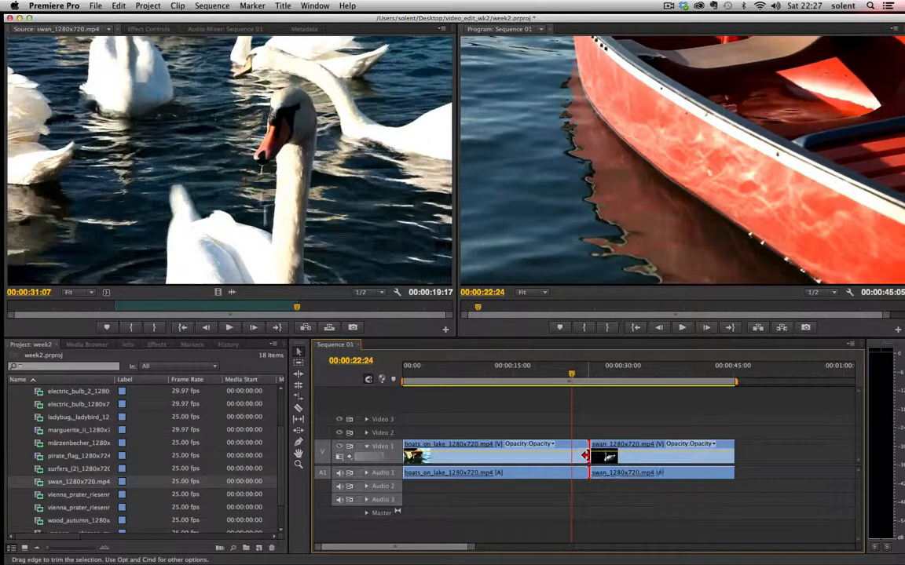
{"action": "double_click", "coordinate": [583, 456]}
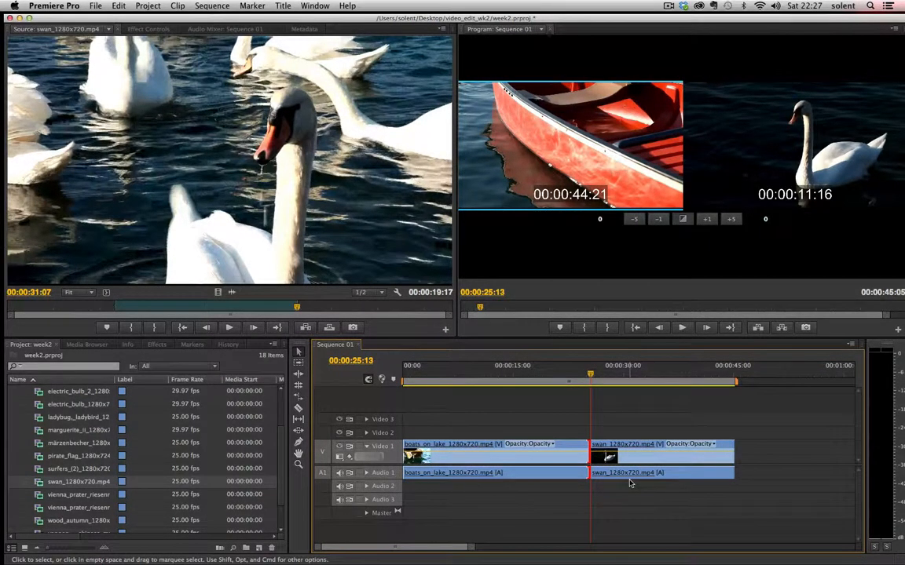
{"action": "key", "text": "space"}
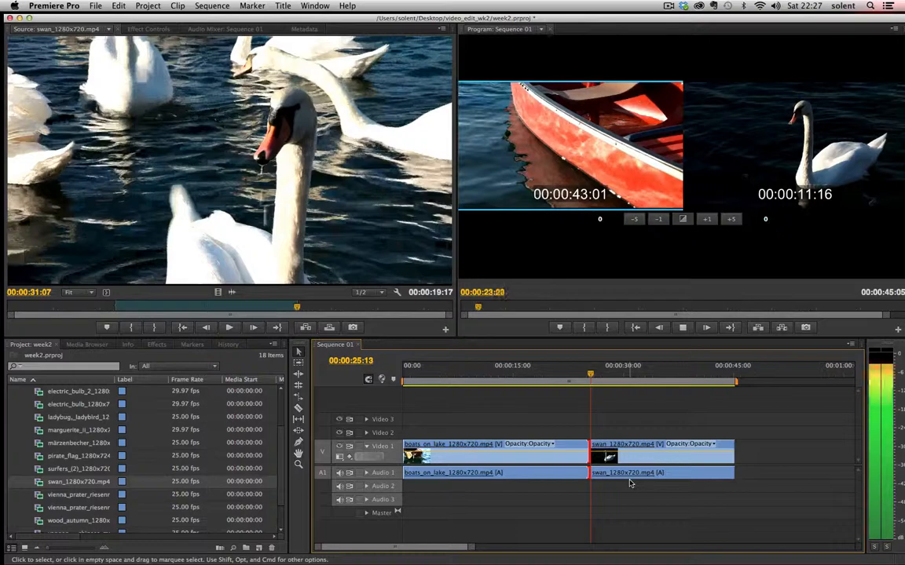
{"action": "key", "text": "k"}
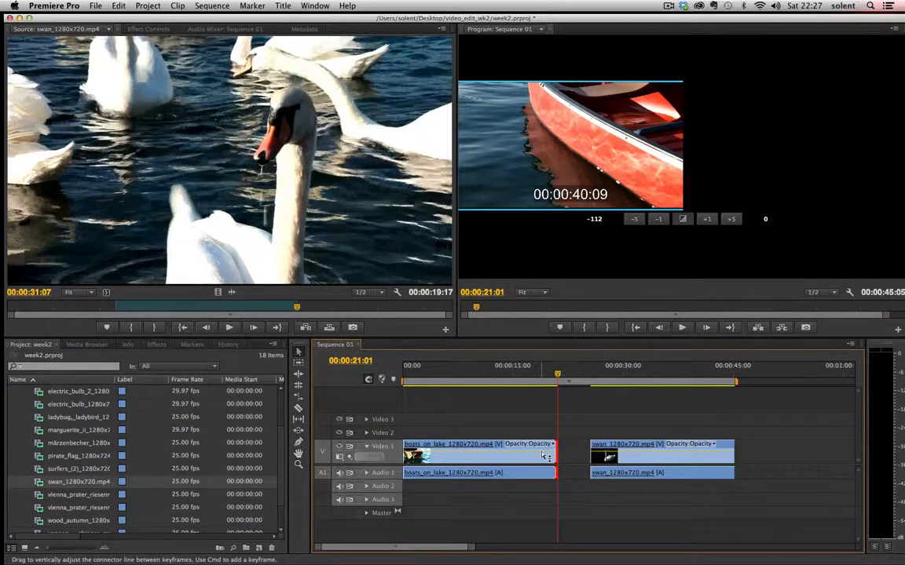
Try to extend the trimmed end of boats_on_lake back to the start of the swan clip, and leave trim mode
{"action": "key", "text": "l"}
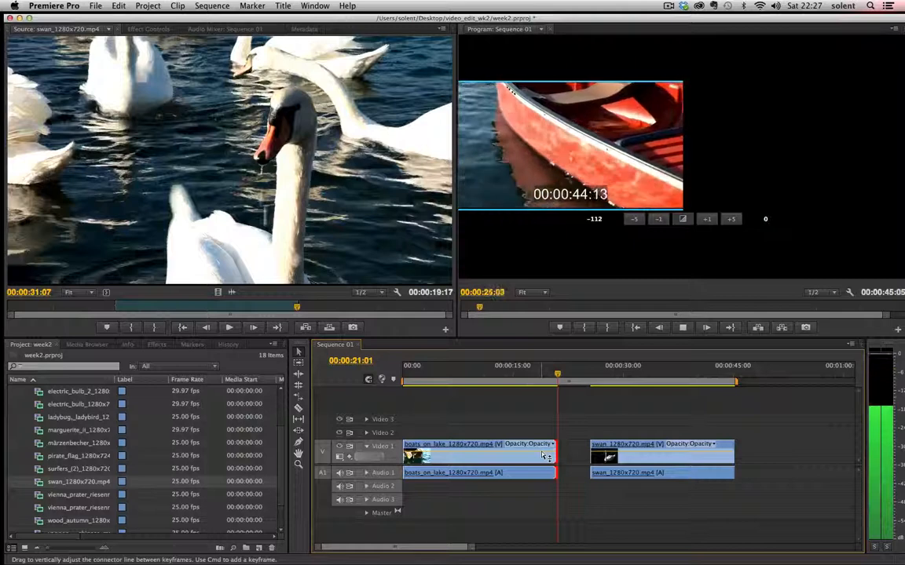
{"action": "key", "text": "k"}
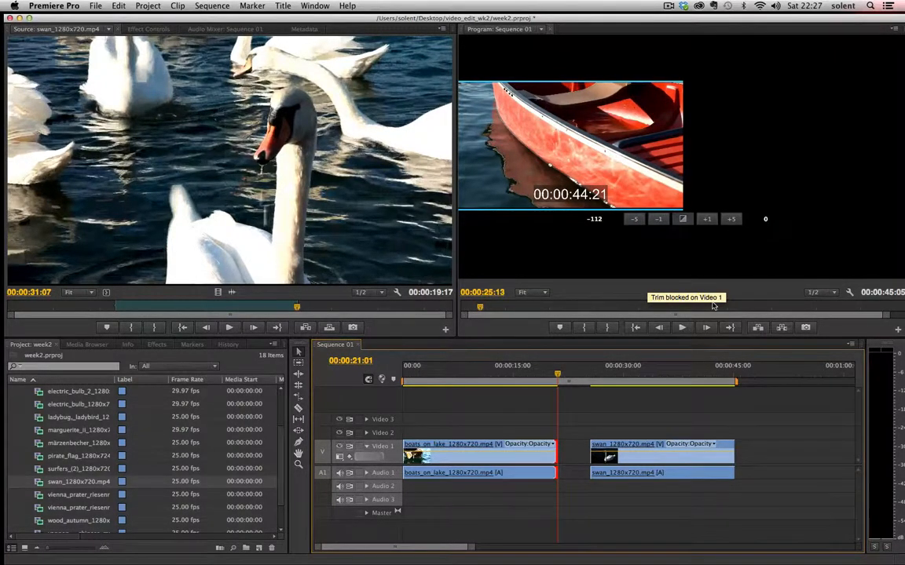
{"action": "key", "text": "k"}
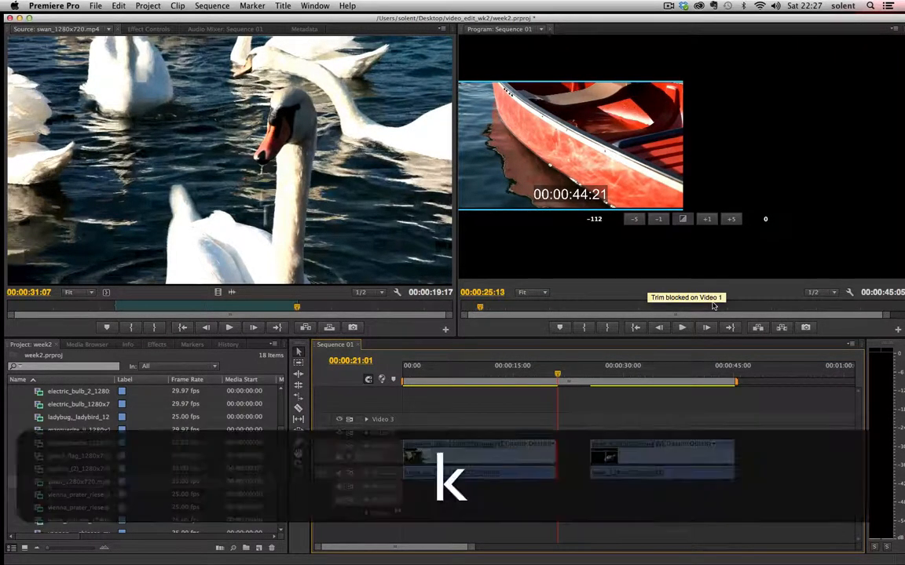
{"action": "left_click", "coordinate": [563, 377]}
{"action": "left_click_drag", "start_coordinate": [572, 383], "coordinate": [548, 382]}
{"action": "left_click_drag", "start_coordinate": [533, 381], "coordinate": [554, 382]}
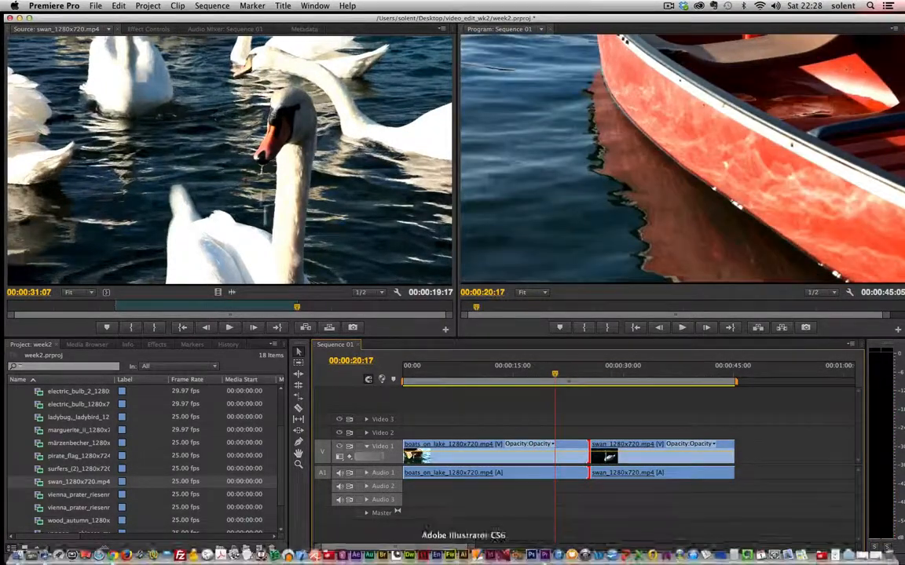
{"action": "left_click", "coordinate": [669, 6]}
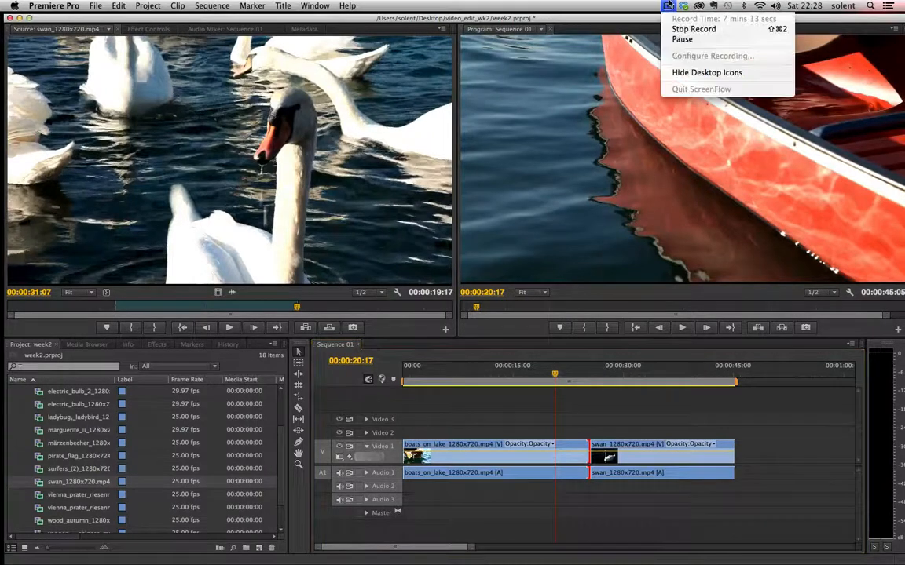
{"action": "left_click", "coordinate": [680, 29]}
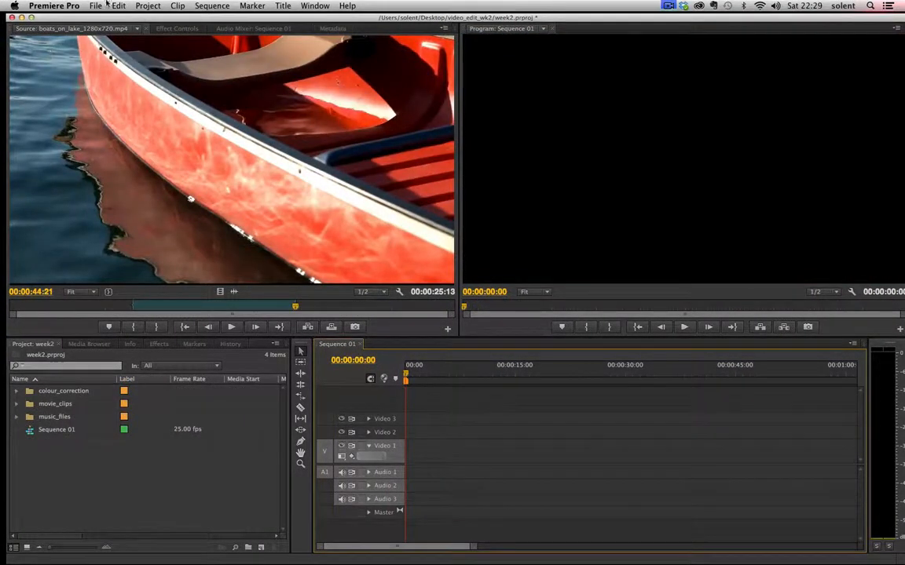
Close the boats_on_lake_1280x720.mp4 clip in the Source monitor
{"action": "left_click", "coordinate": [137, 31]}
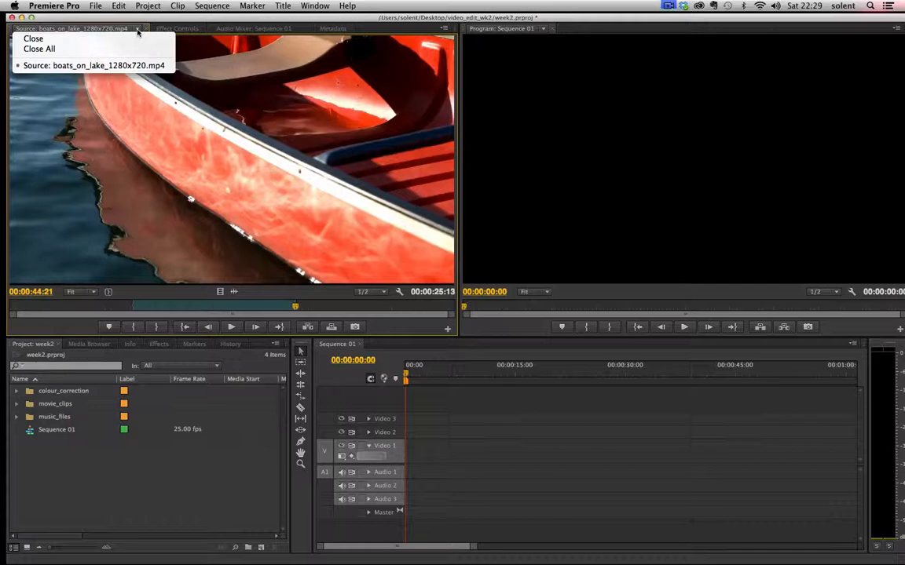
{"action": "left_click", "coordinate": [33, 38]}
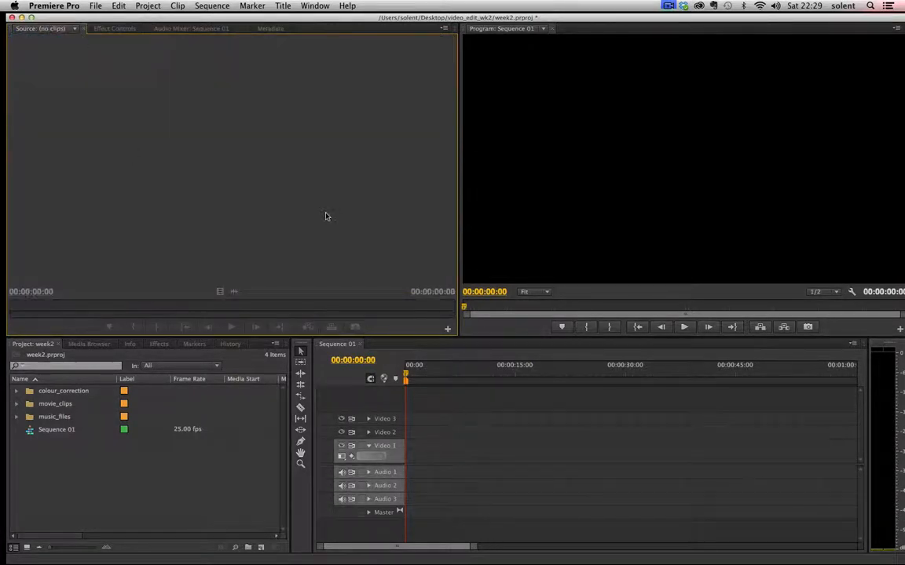